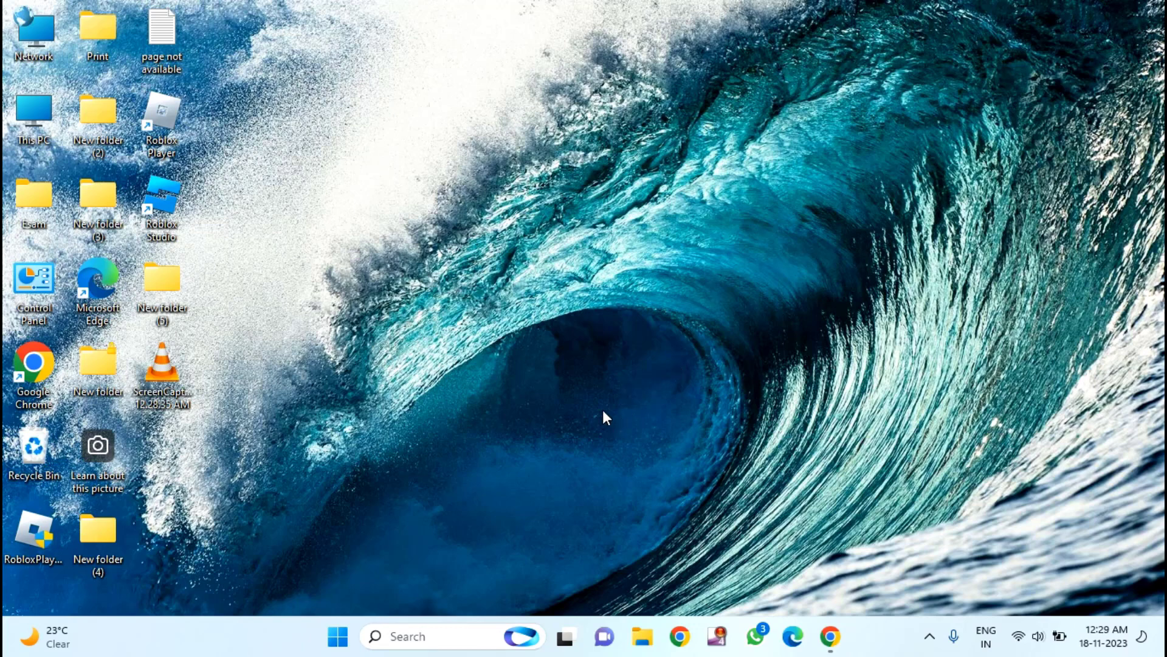
# Step: Open Chrome maximized and go to the Third-party cookies page under Privacy and security settings
pyautogui.click(692, 639)
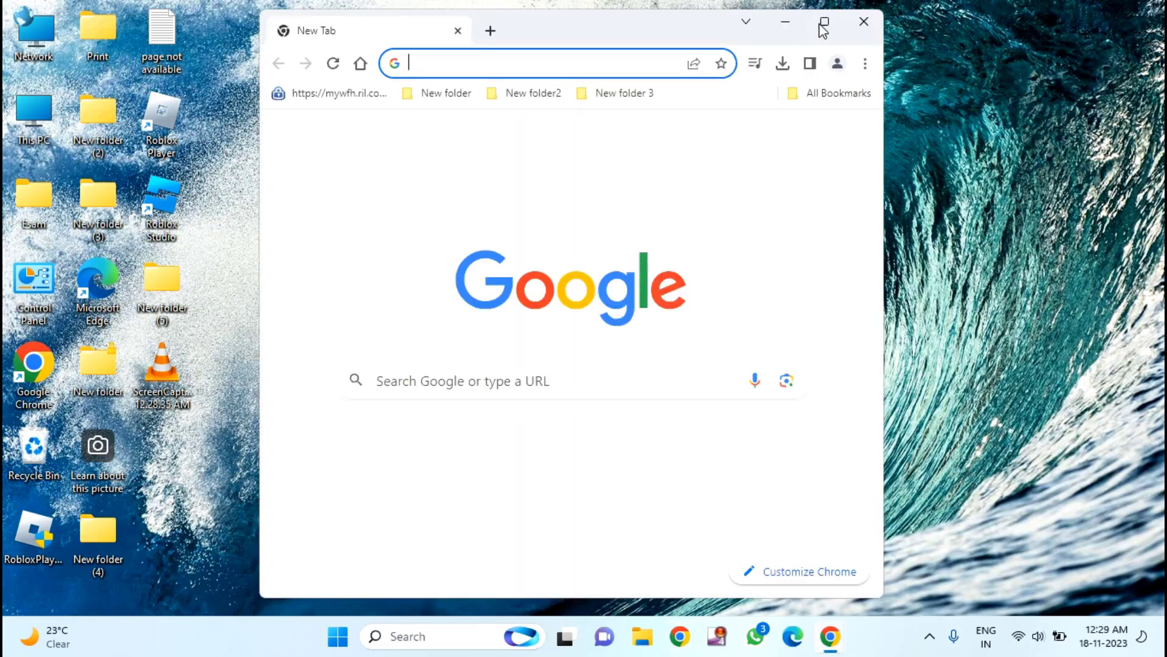
pyautogui.click(823, 22)
pyautogui.click(1147, 47)
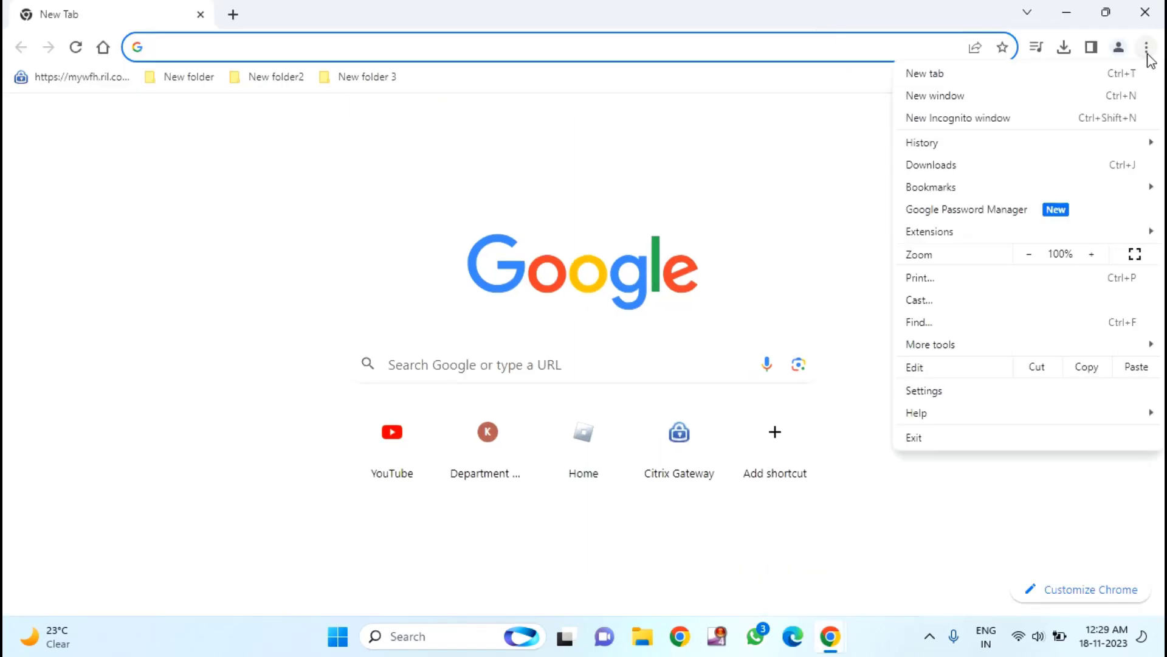
pyautogui.click(957, 390)
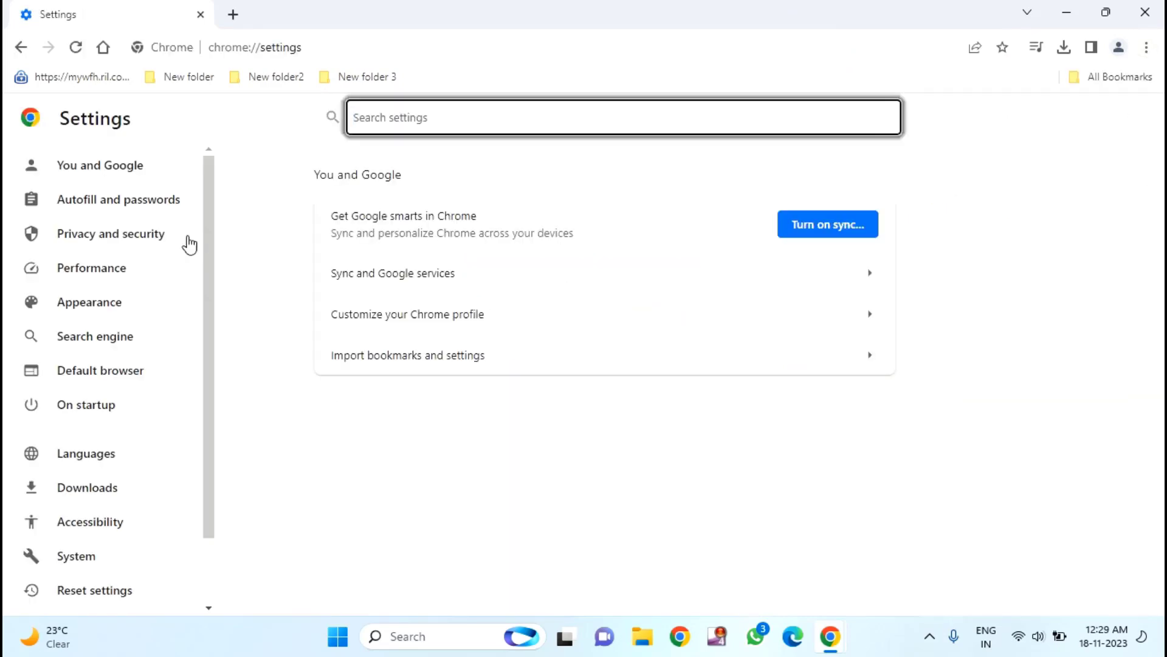
pyautogui.click(143, 238)
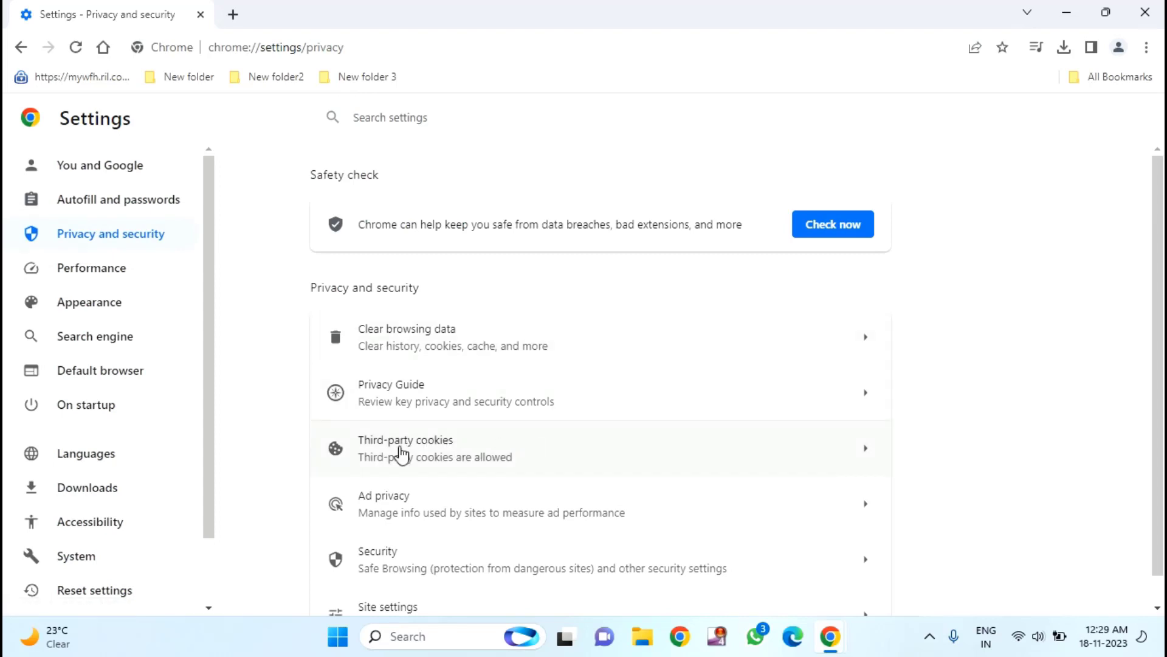
pyautogui.click(482, 460)
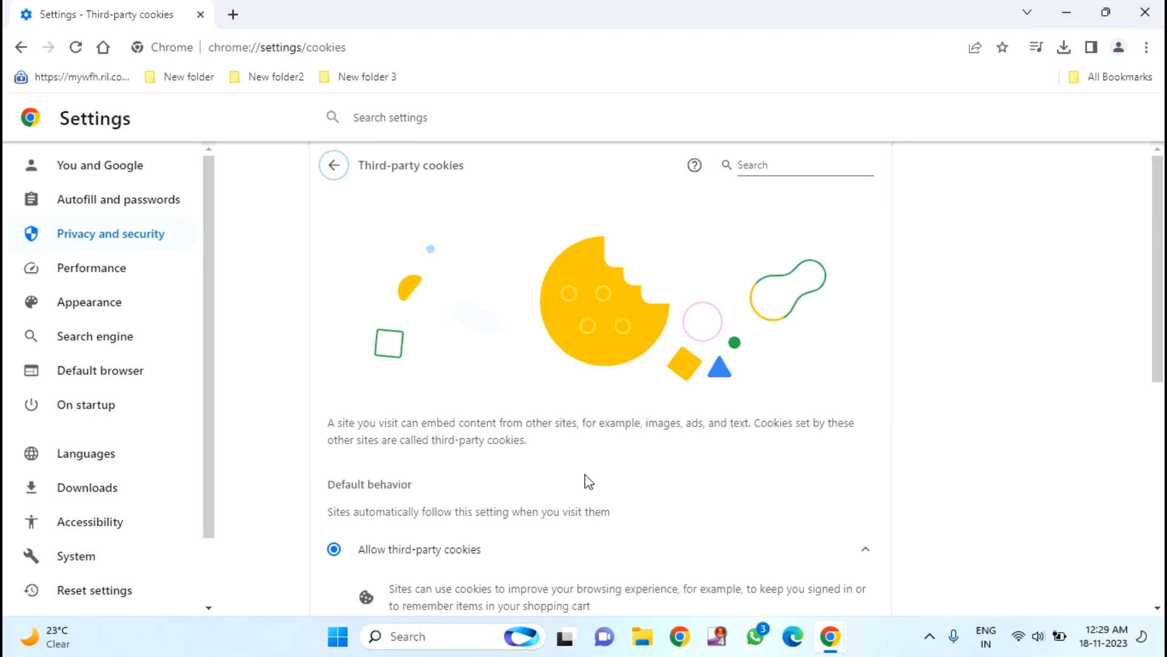
pyautogui.scroll(-2, 588, 480)
pyautogui.scroll(-1, 584, 481)
pyautogui.scroll(-3, 587, 482)
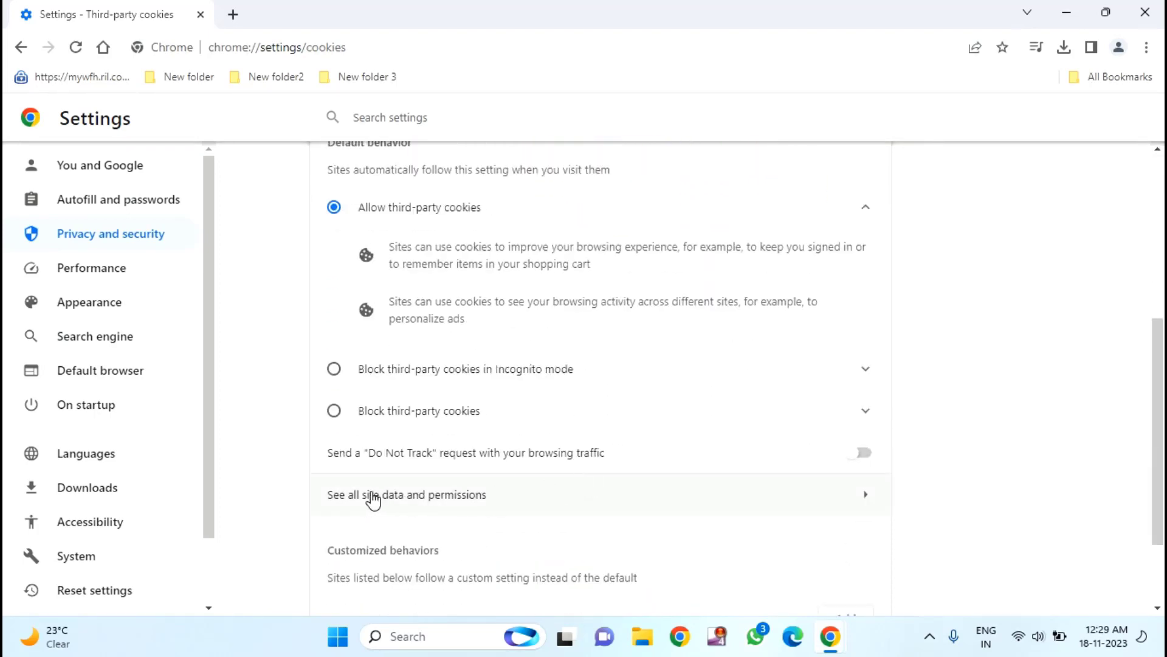
# Step: Filter All sites for 'roblox' and delete roblox.com's stored data and permissions
pyautogui.click(443, 496)
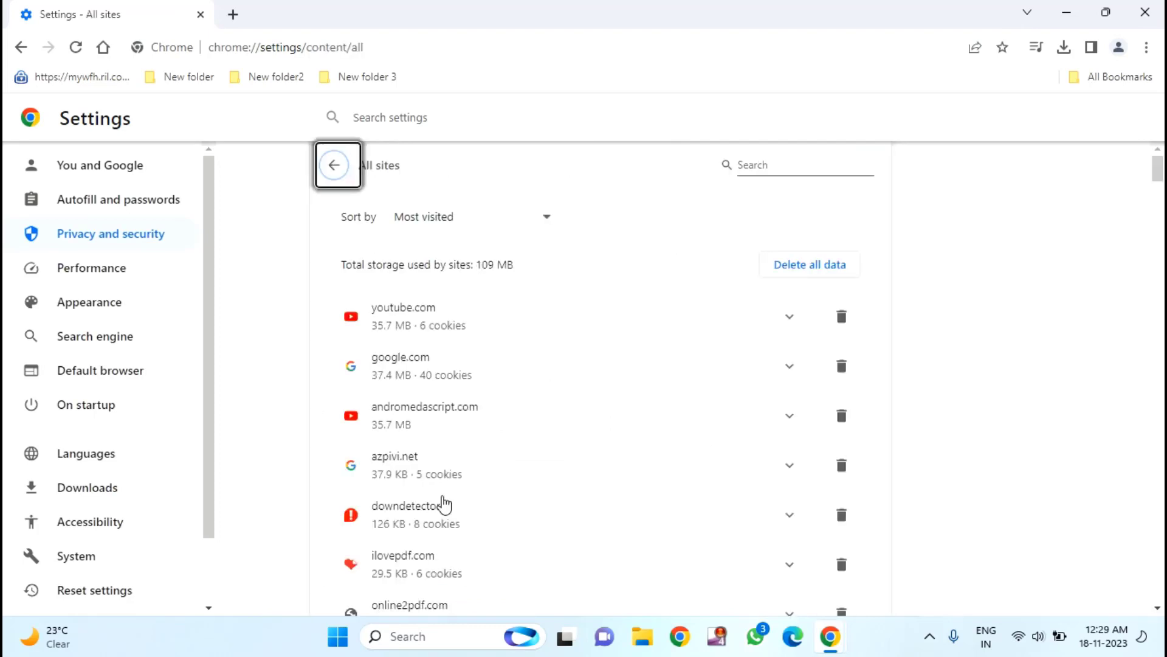
pyautogui.click(772, 164)
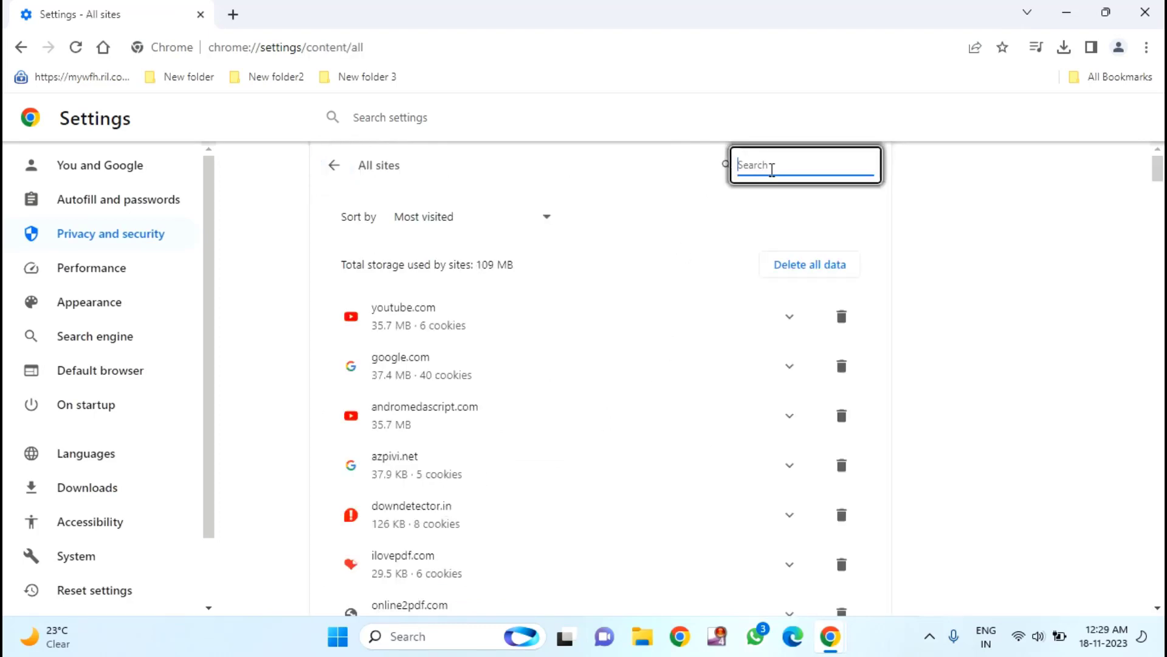
pyautogui.write('ro')
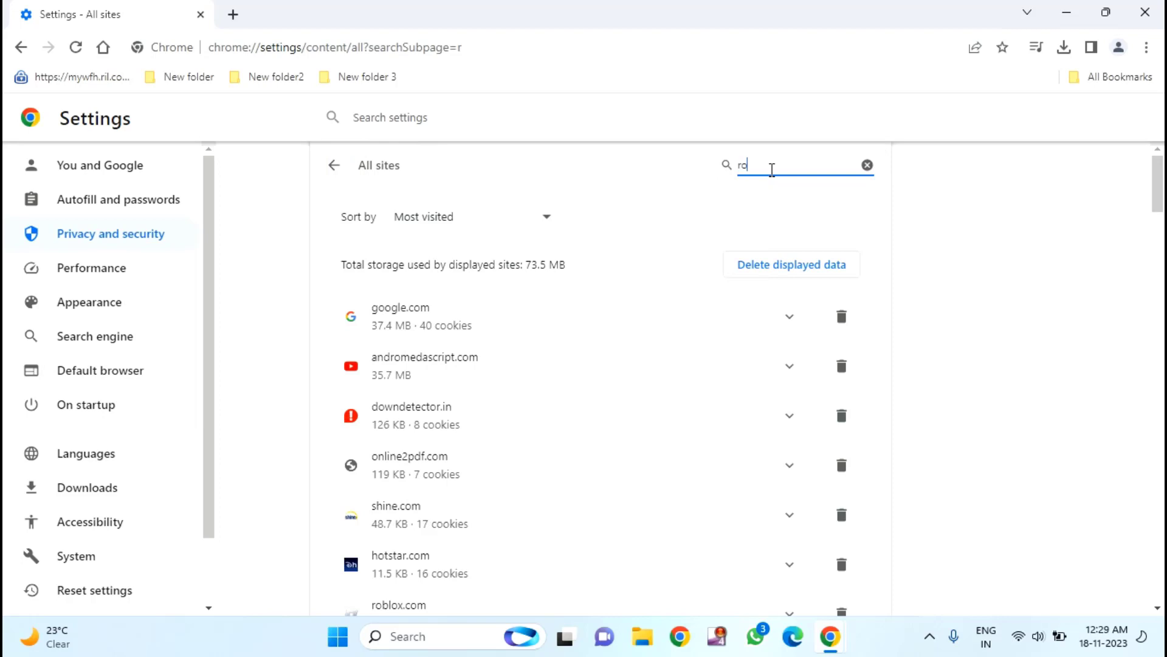
pyautogui.write('blox')
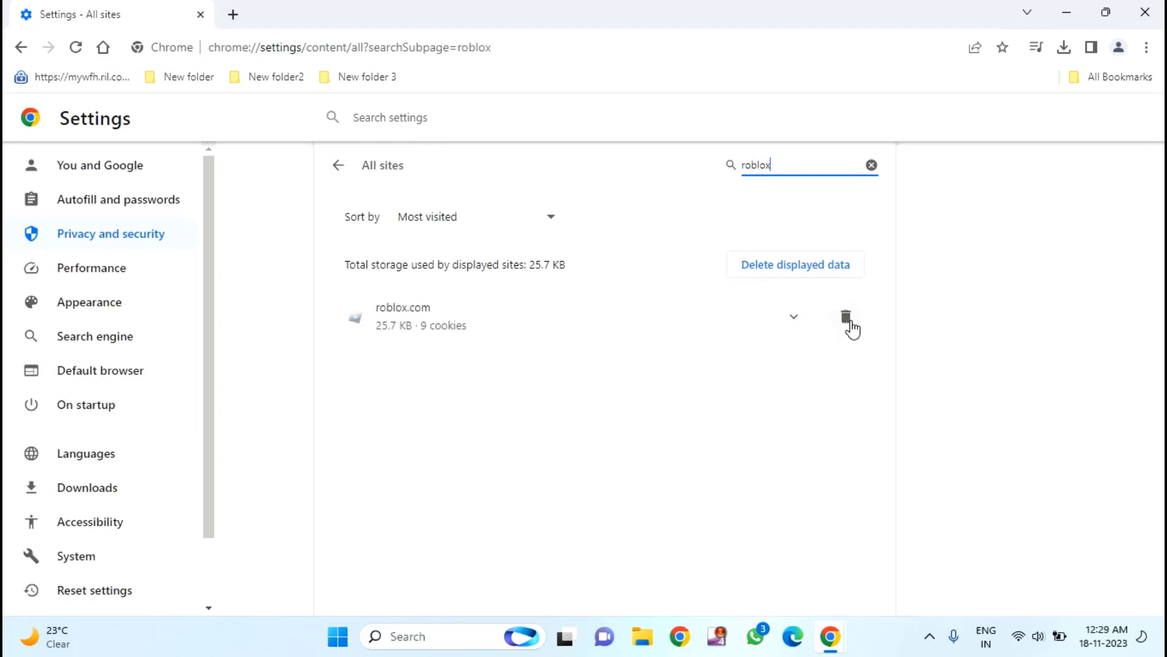
pyautogui.click(848, 321)
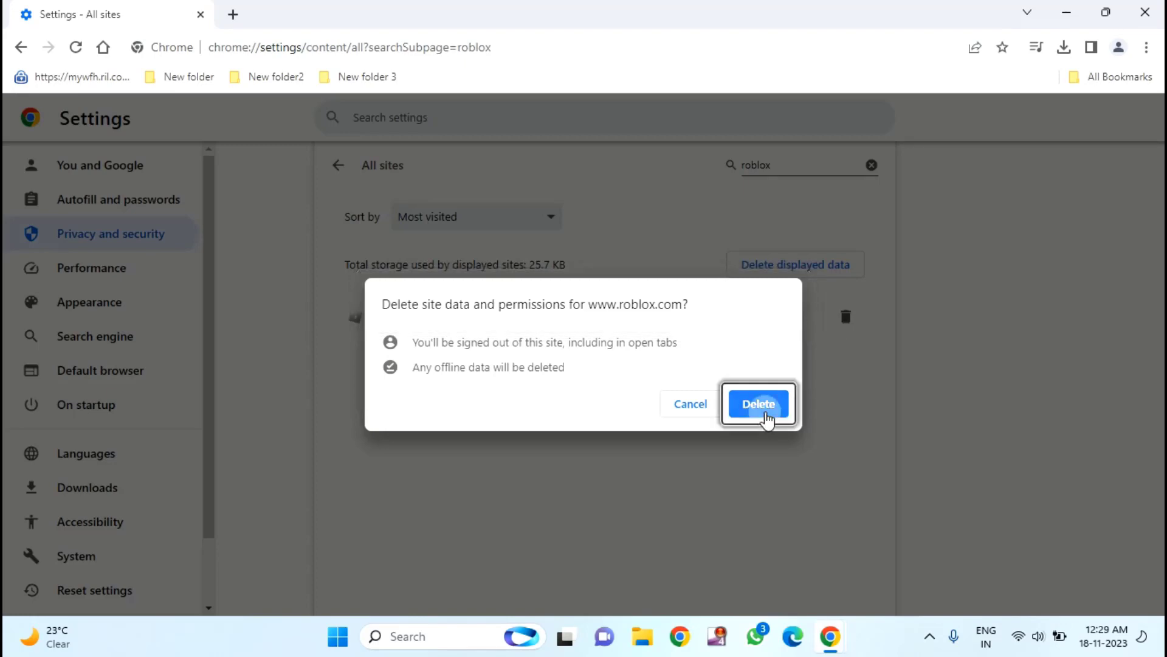
pyautogui.click(767, 419)
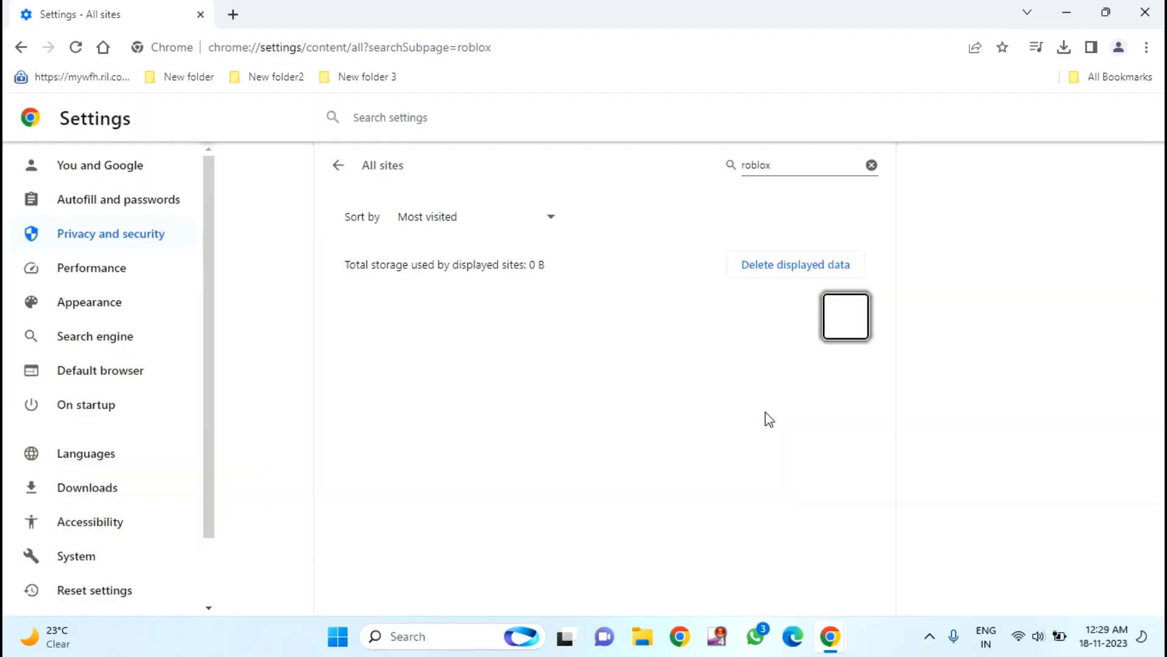
# Step: Close Chrome and open %localappdata% in File Explorer through the Run dialog
pyautogui.click(1149, 14)
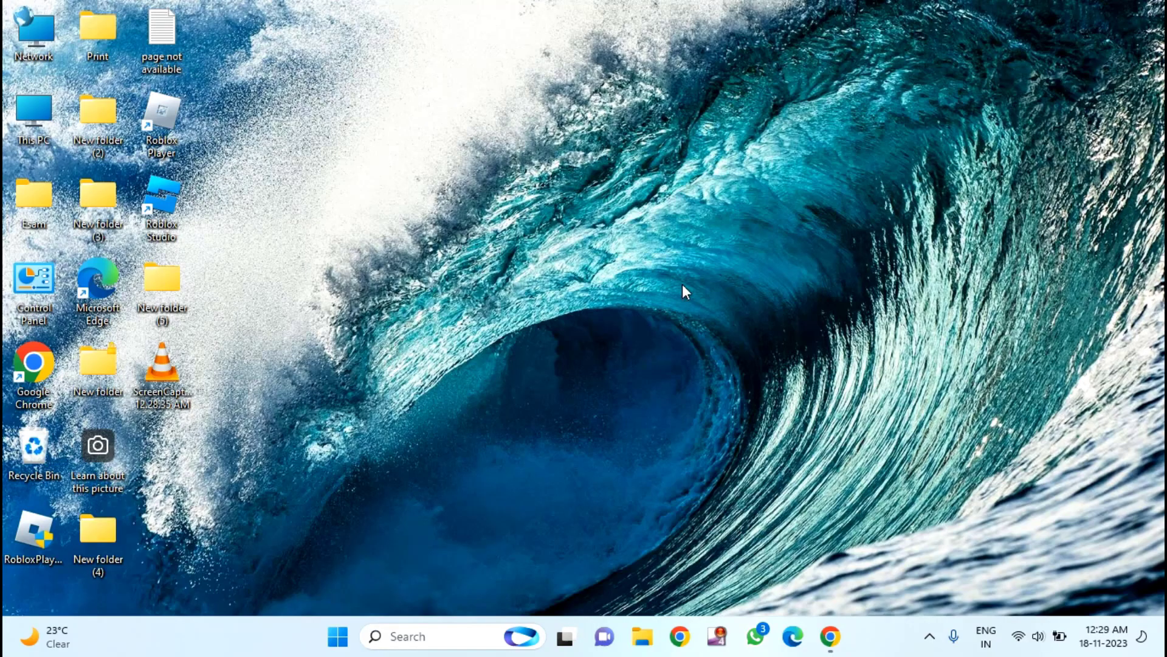
pyautogui.press('super+r')
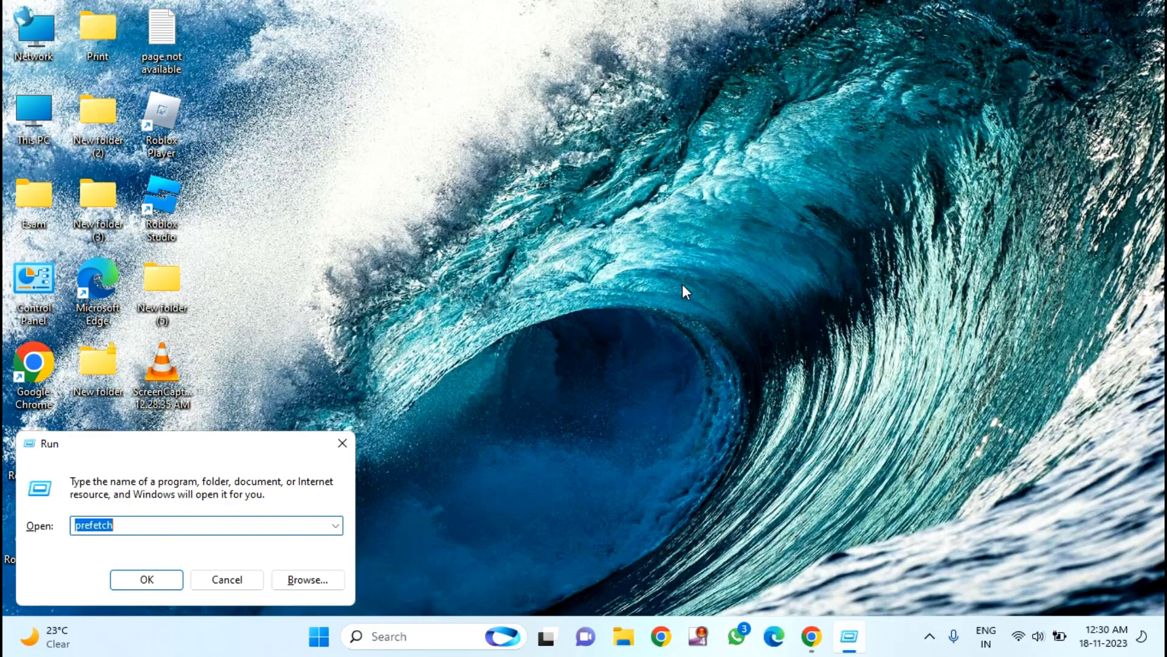
pyautogui.write('%')
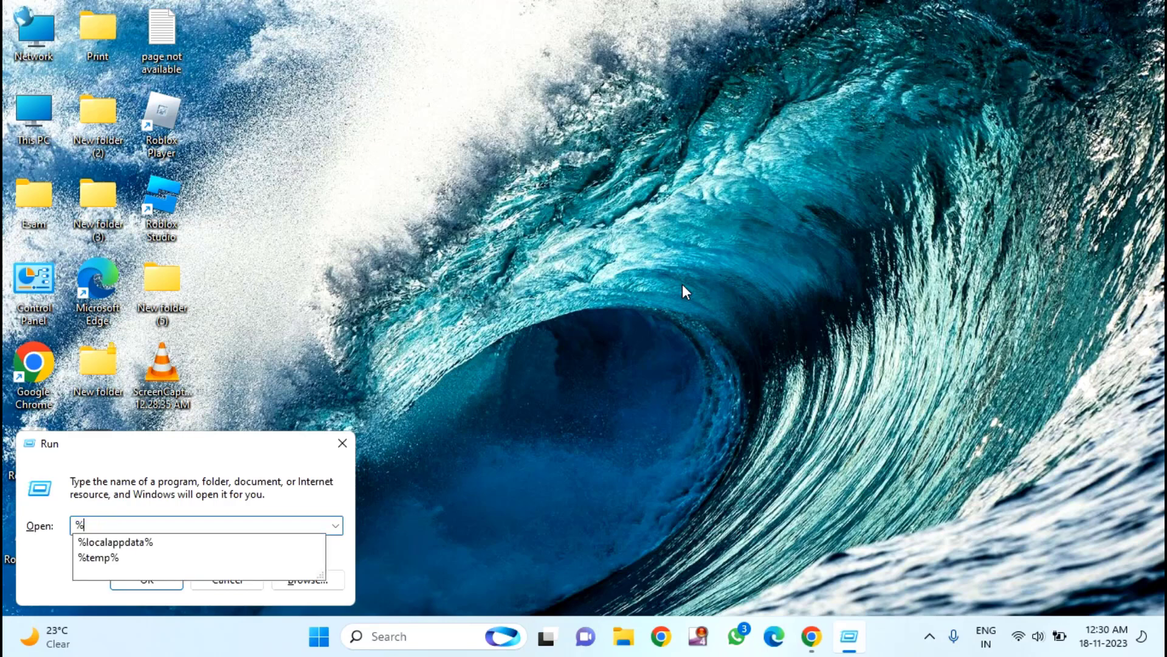
pyautogui.press('Down')
pyautogui.press('Return')
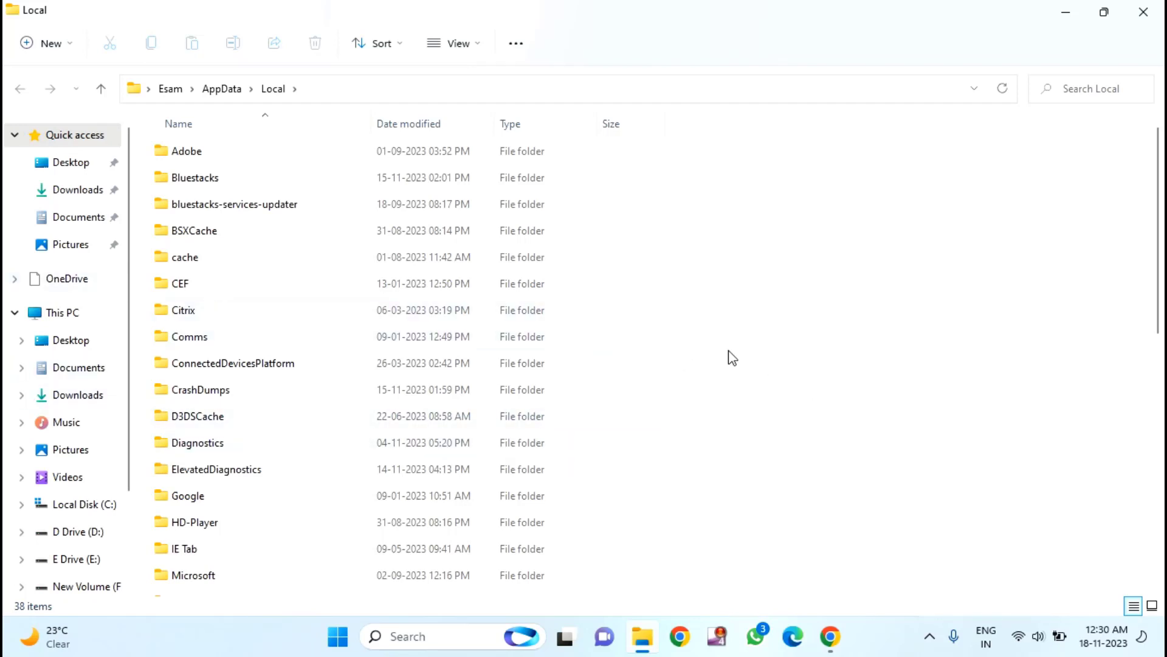
# Step: Delete the Roblox folder inside AppData\Local\Temp
pyautogui.scroll(-3, 731, 357)
pyautogui.scroll(-3, 732, 358)
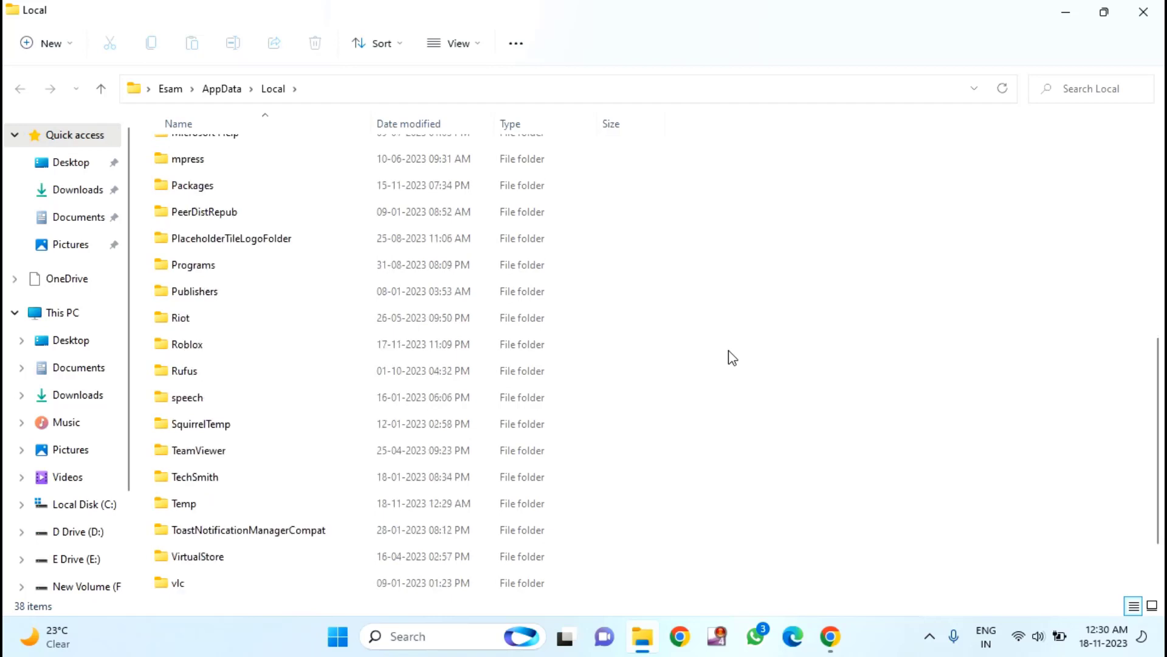
pyautogui.doubleClick(165, 504)
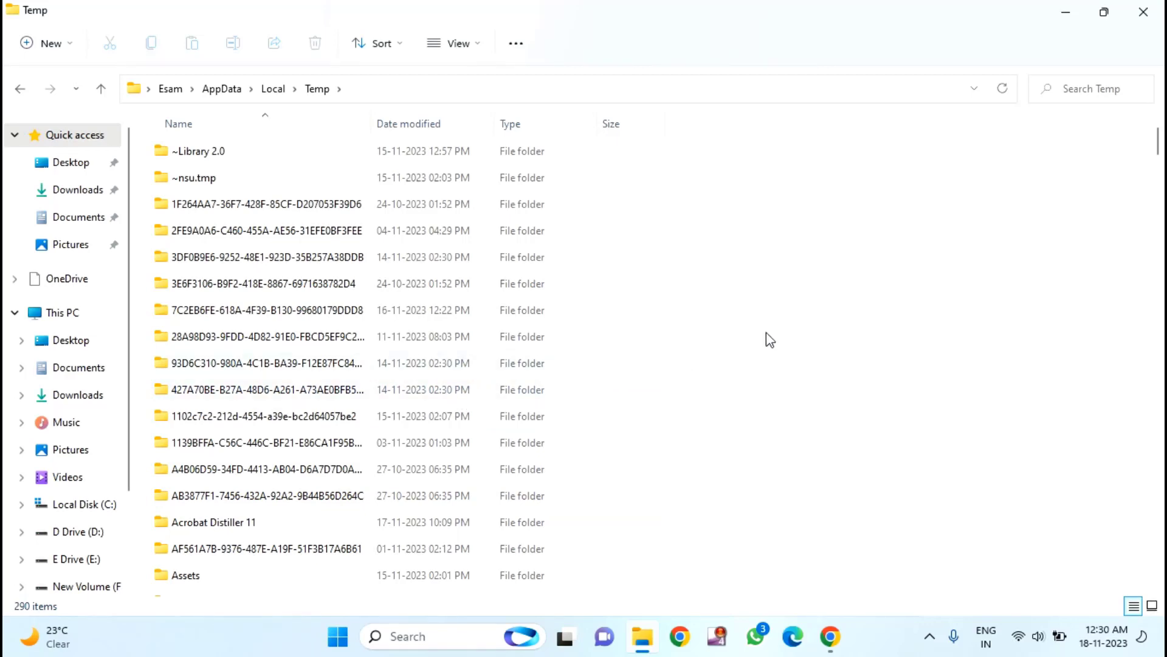
pyautogui.press('r')
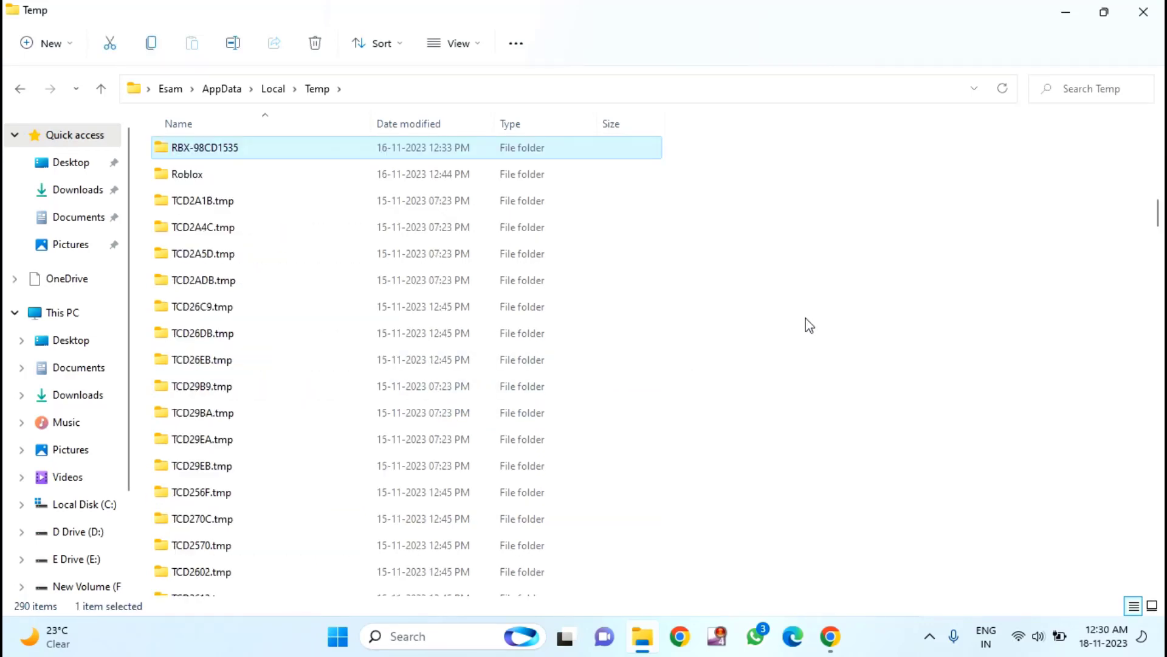
pyautogui.press('o')
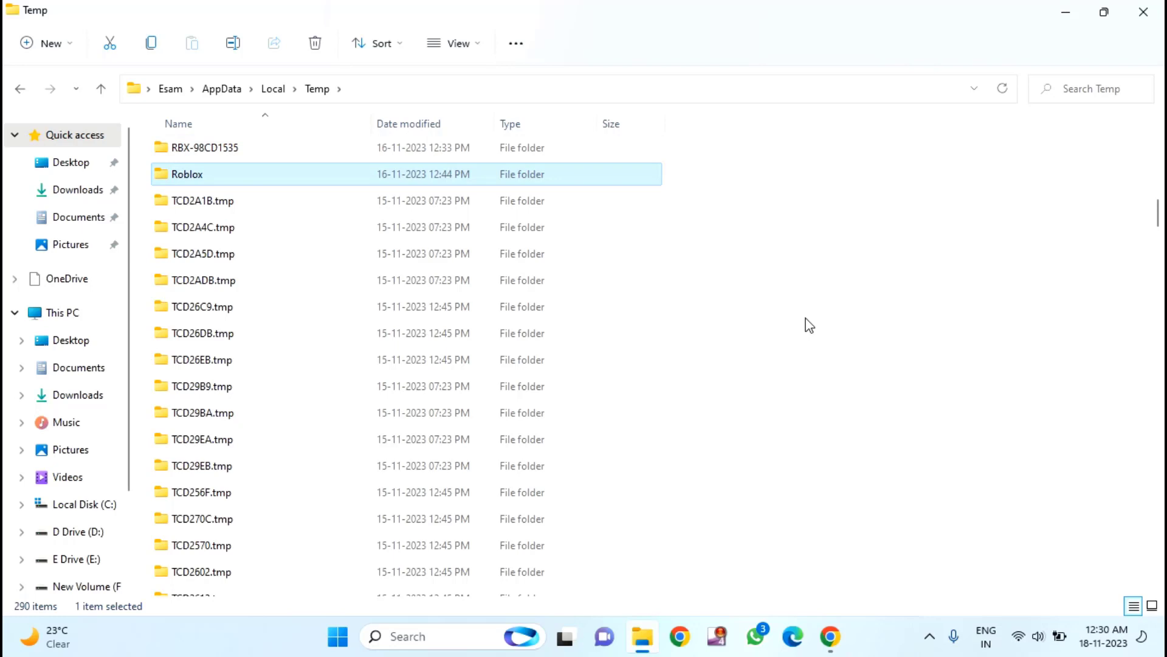
pyautogui.rightClick(190, 179)
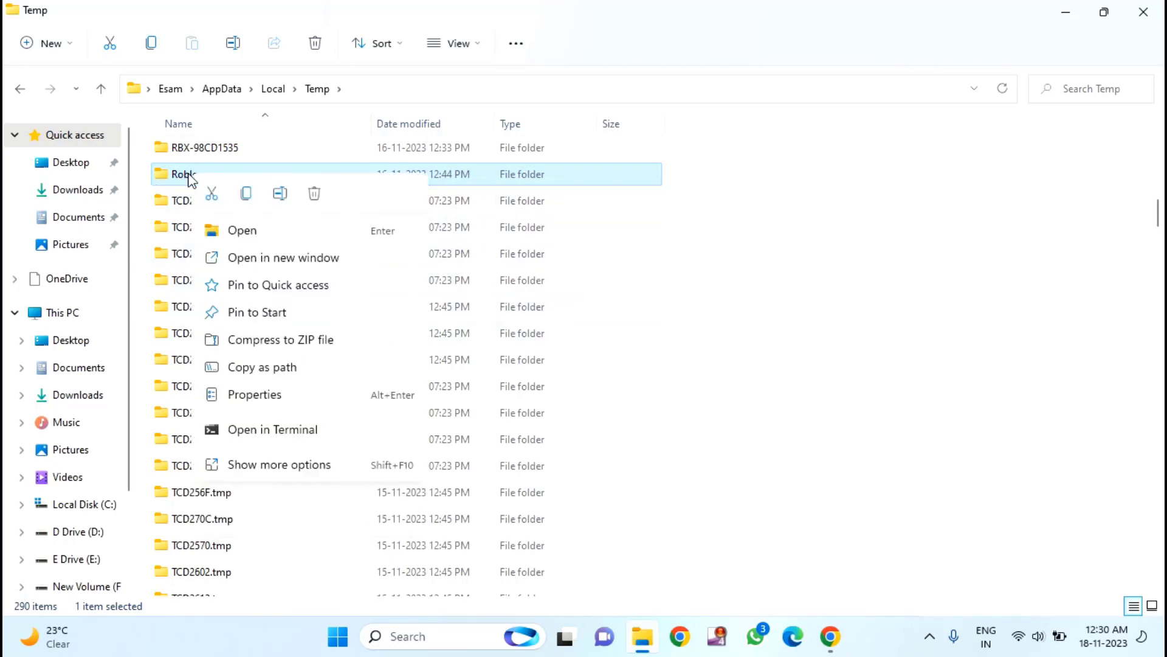
pyautogui.click(316, 197)
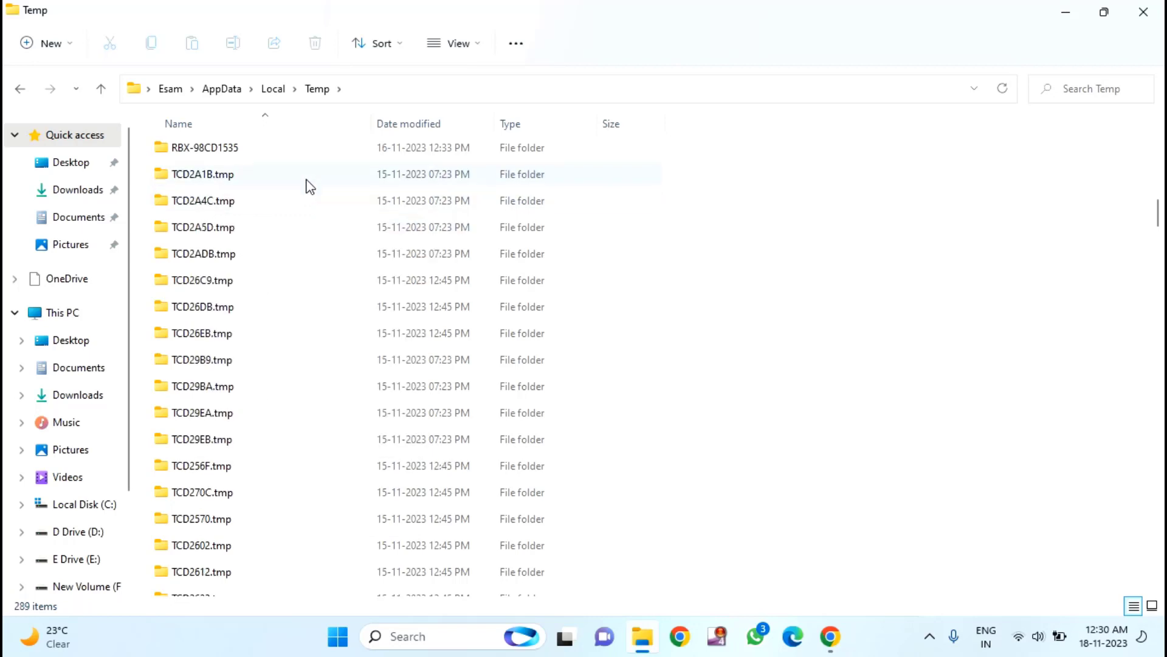
# Step: Back in AppData\Local, send the Roblox folder to the Recycle Bin and close File Explorer
pyautogui.click(272, 90)
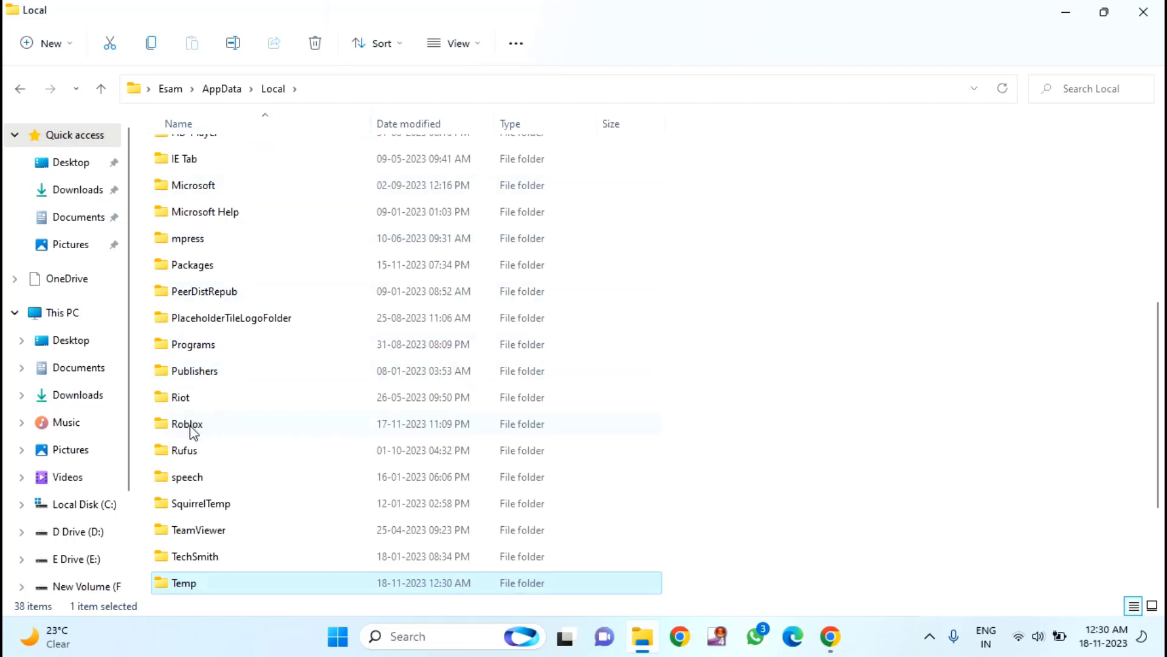
pyautogui.click(190, 428)
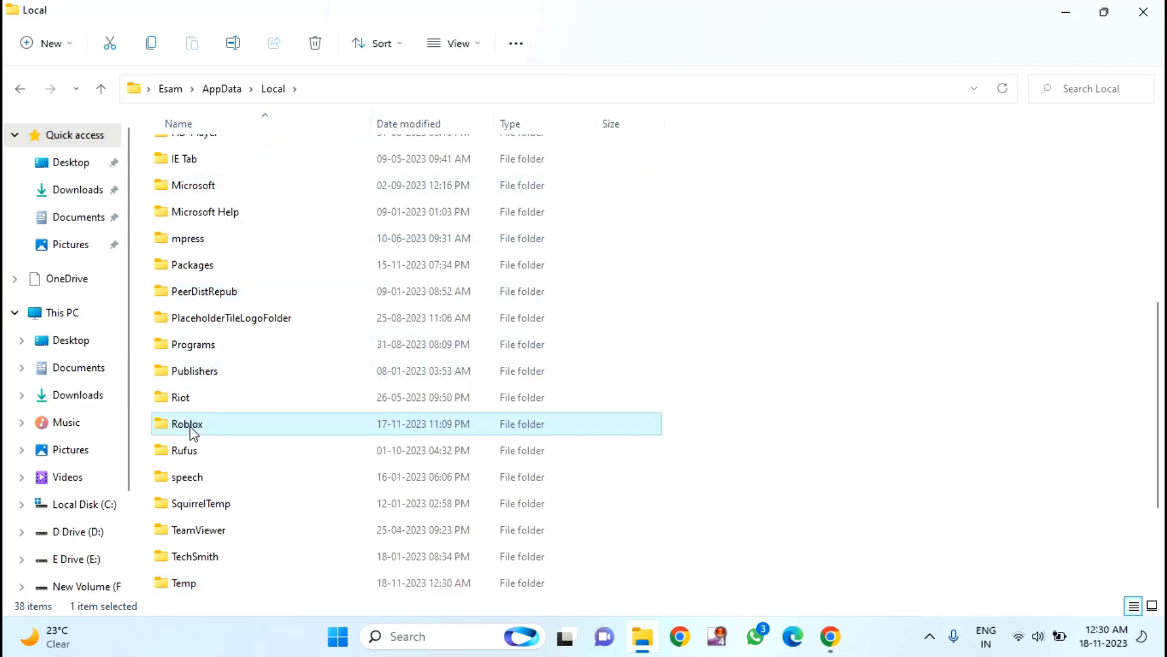
pyautogui.rightClick(190, 429)
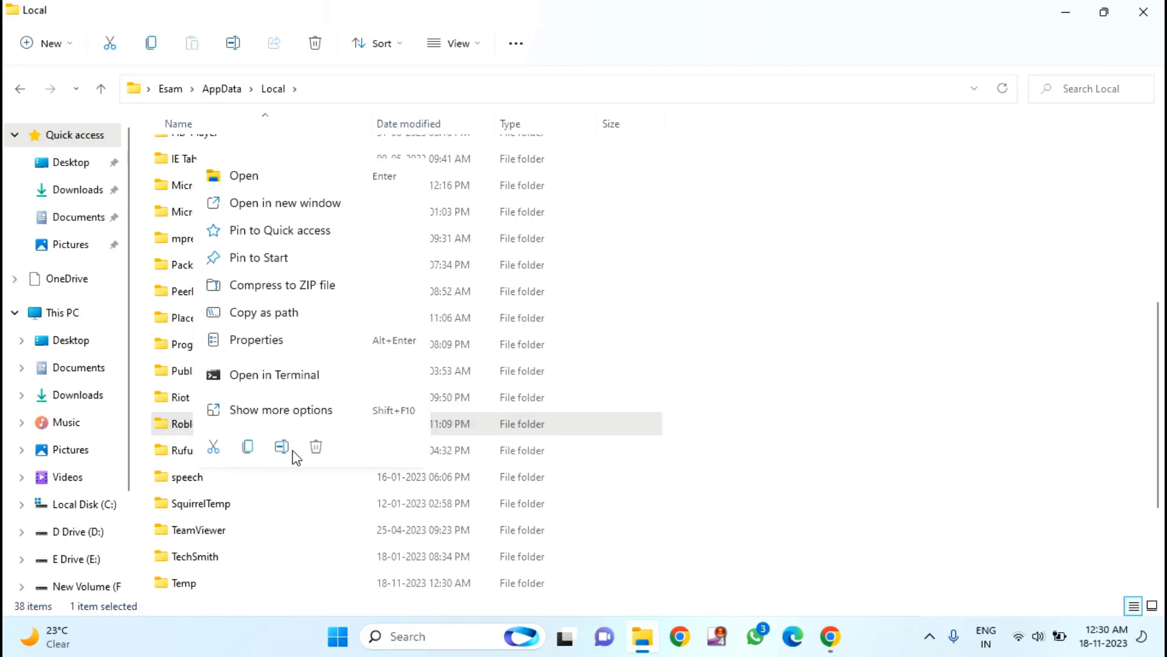
pyautogui.press('Escape')
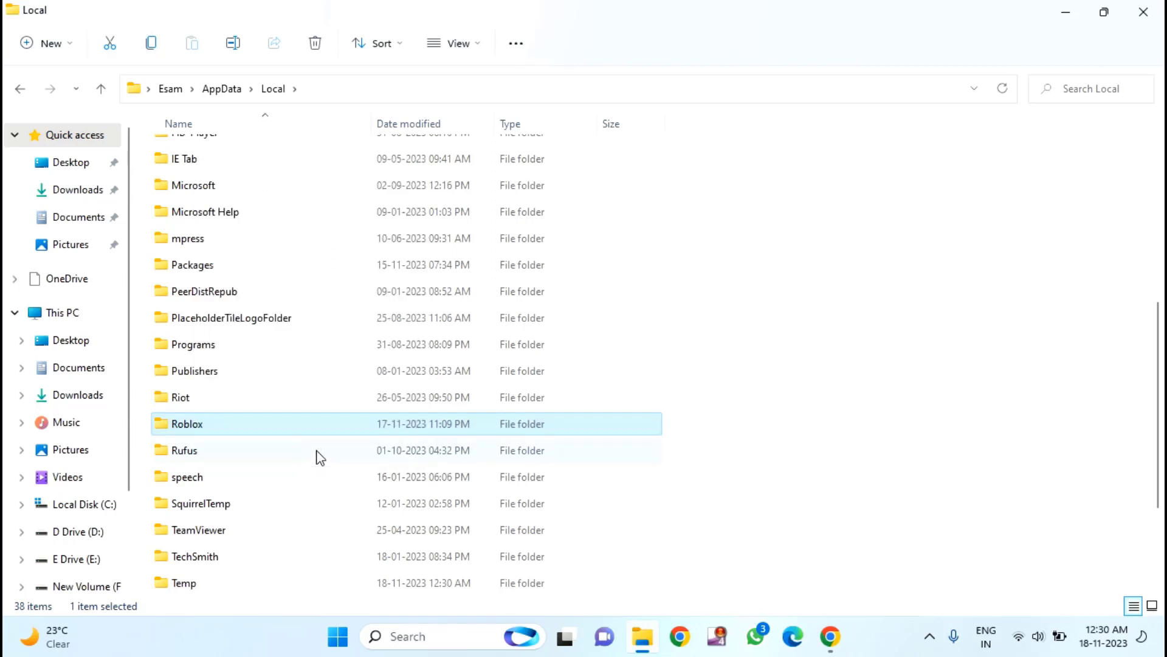
pyautogui.press('Delete')
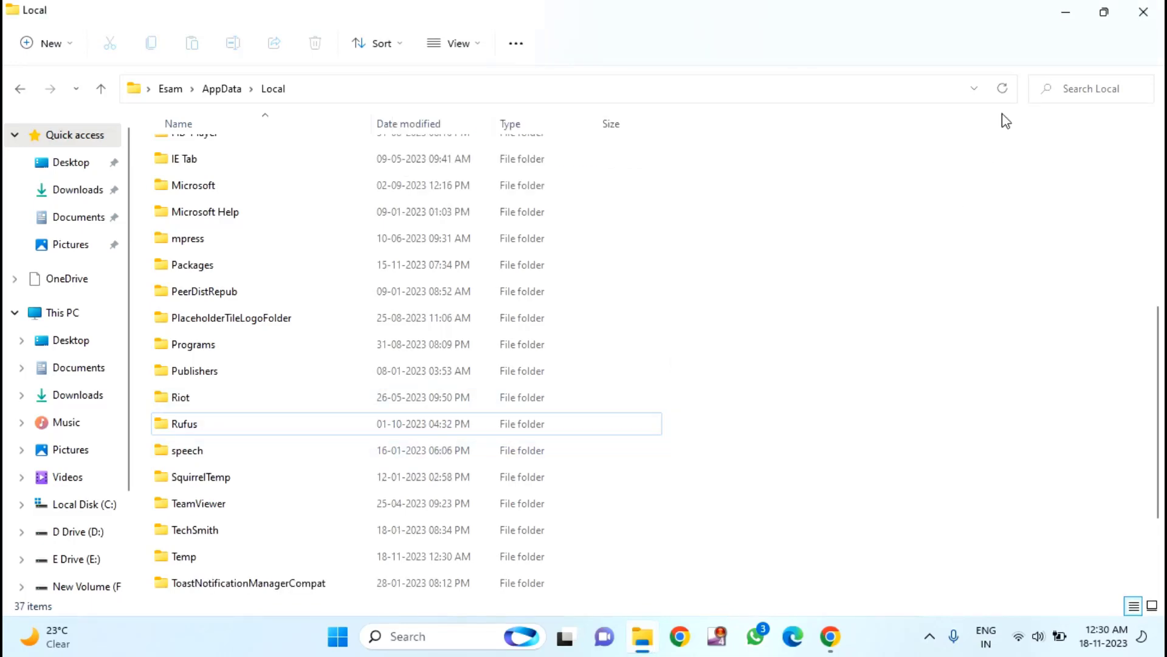
pyautogui.click(1143, 11)
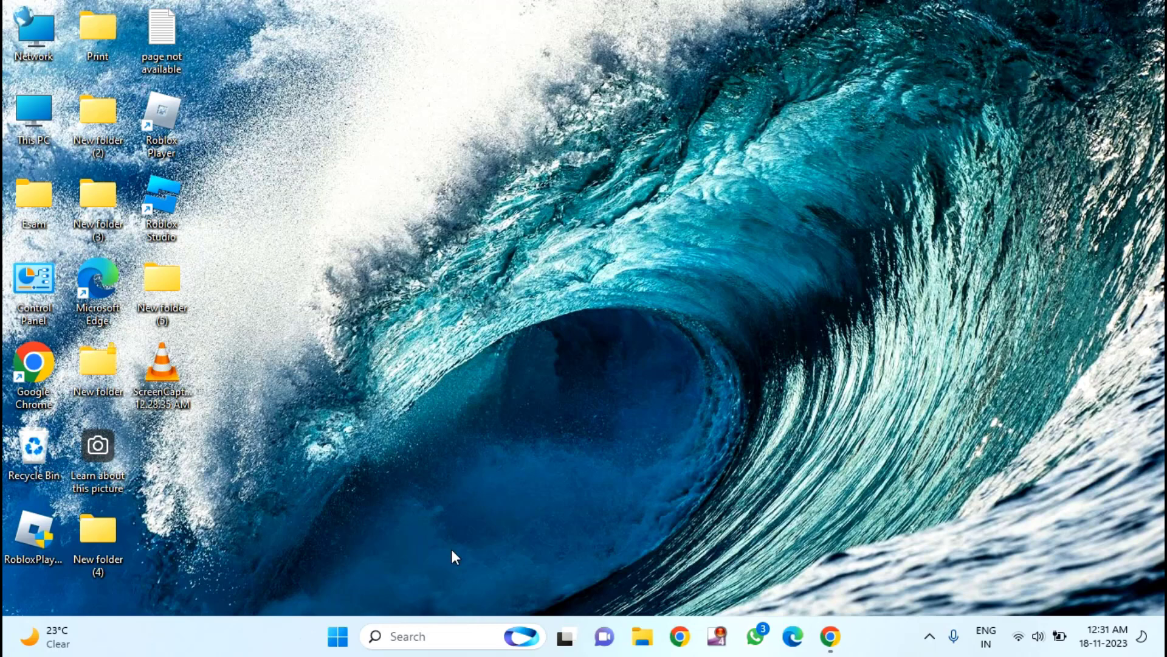
# Step: Download the Roblox installer from roblox.com/download via the 'download roblox' search, then close Chrome
pyautogui.click(682, 650)
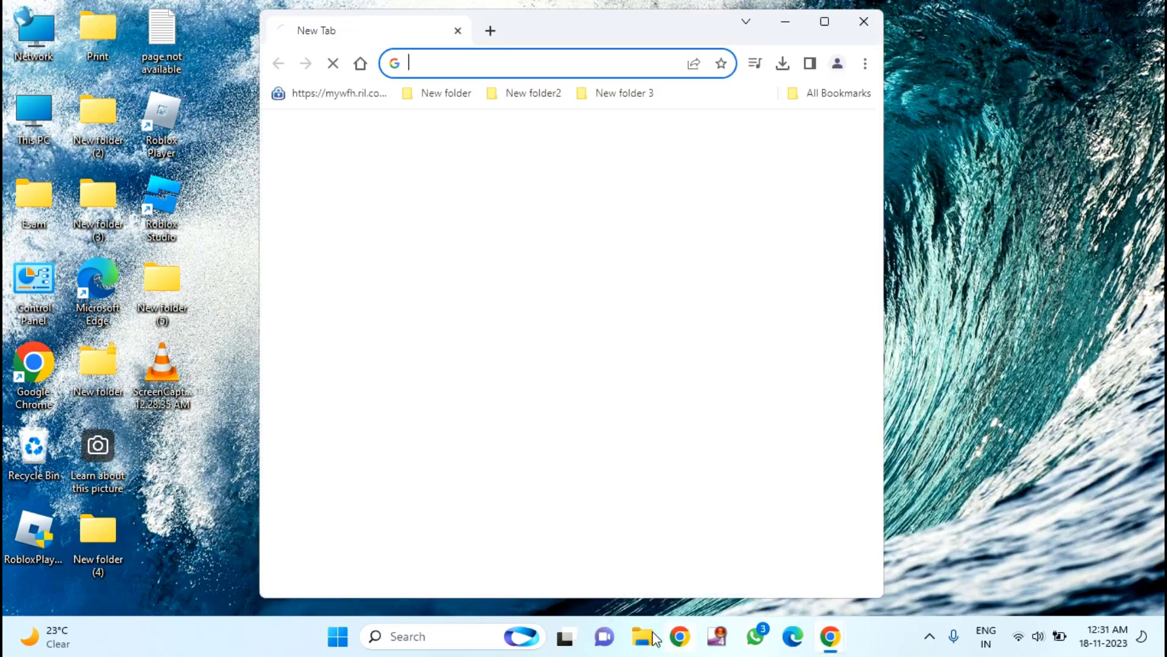
pyautogui.click(495, 68)
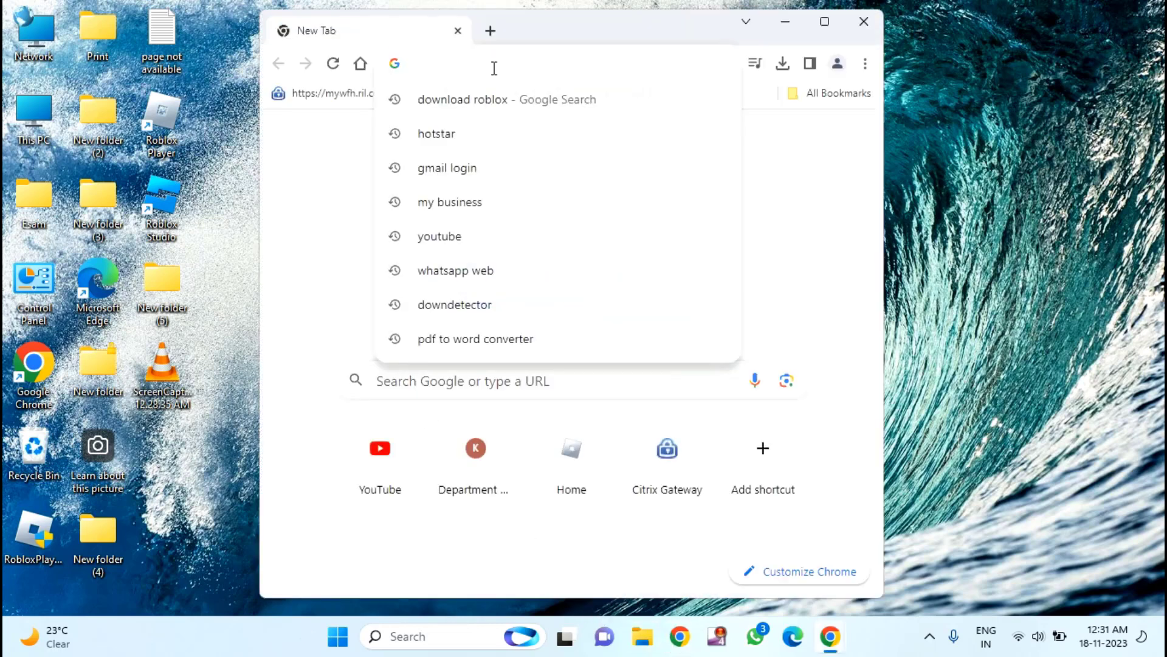
pyautogui.click(485, 99)
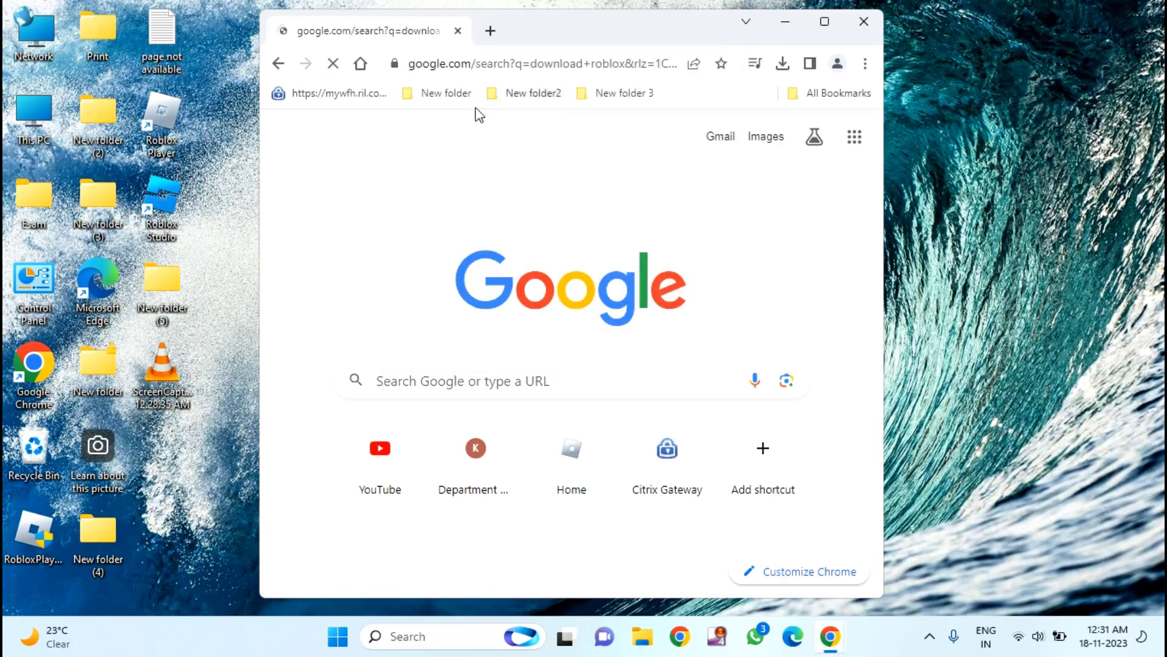
pyautogui.click(375, 315)
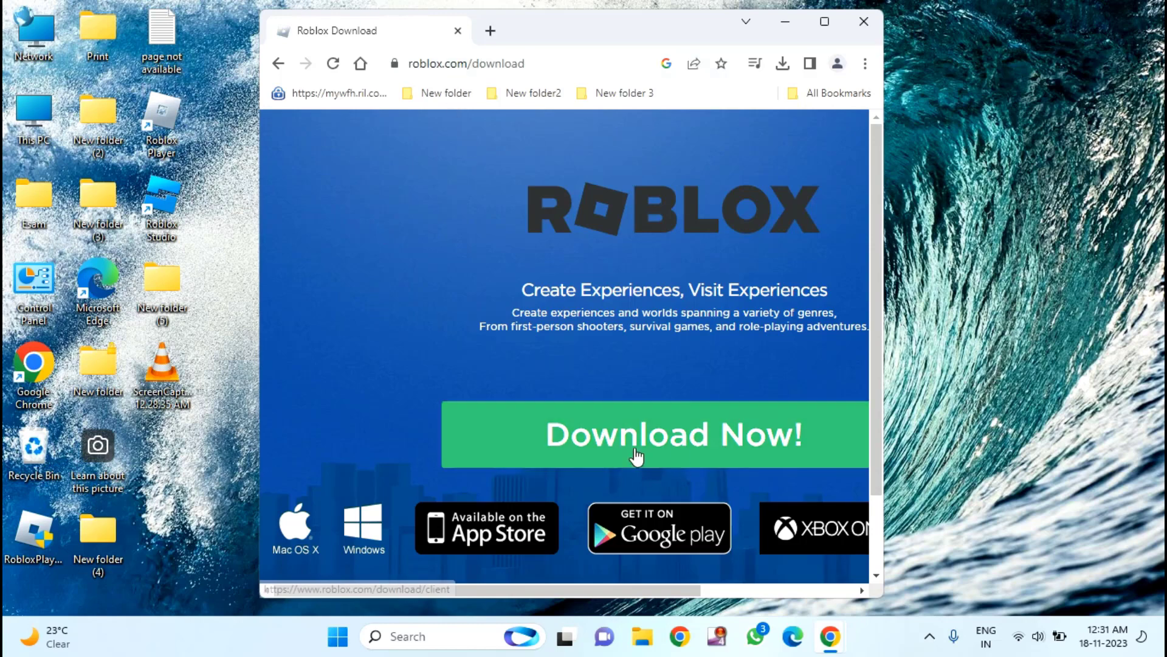
pyautogui.click(664, 451)
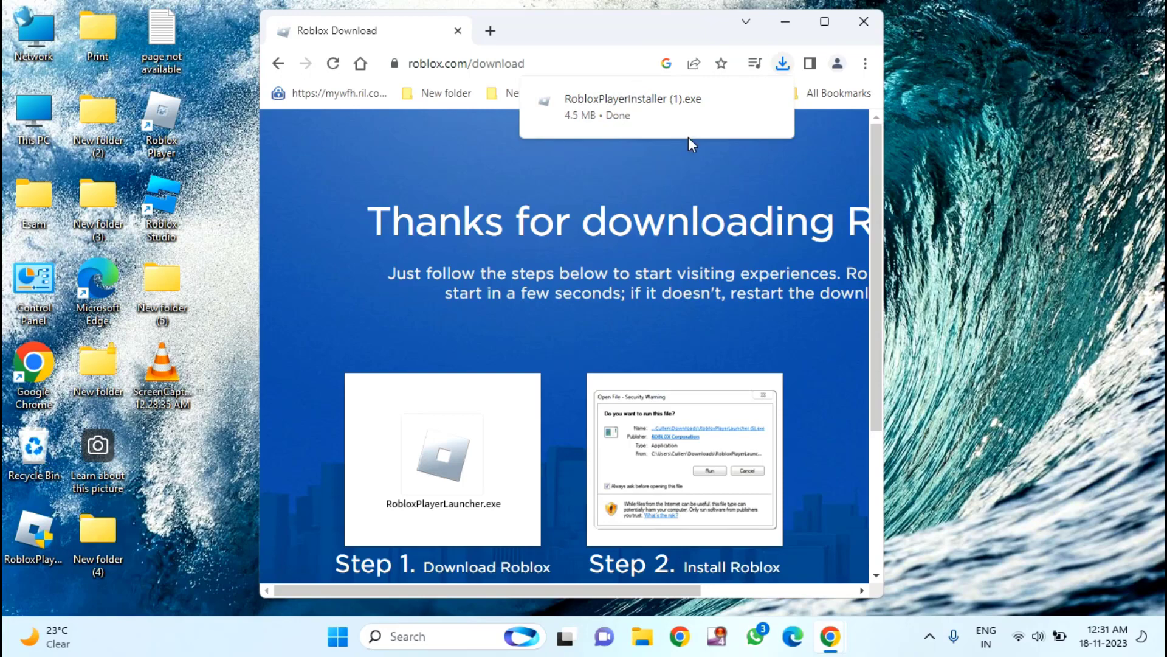
pyautogui.click(865, 22)
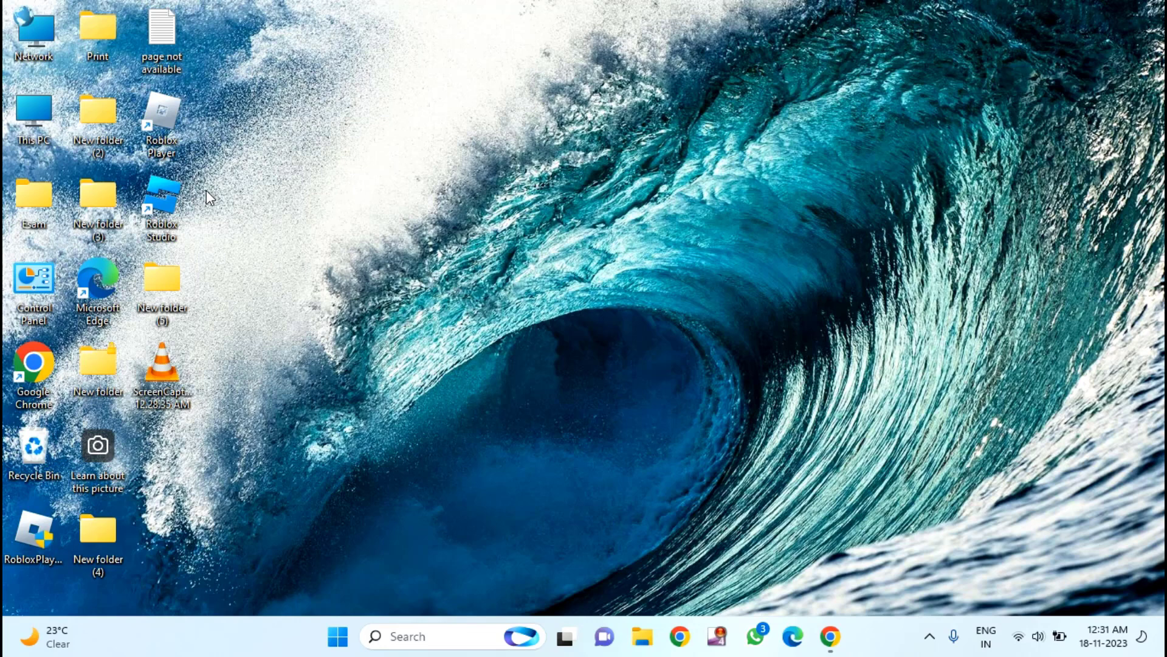
# Step: Set the Roblox Player shortcut to Windows 8 compatibility with fullscreen optimizations disabled, and apply
pyautogui.rightClick(163, 114)
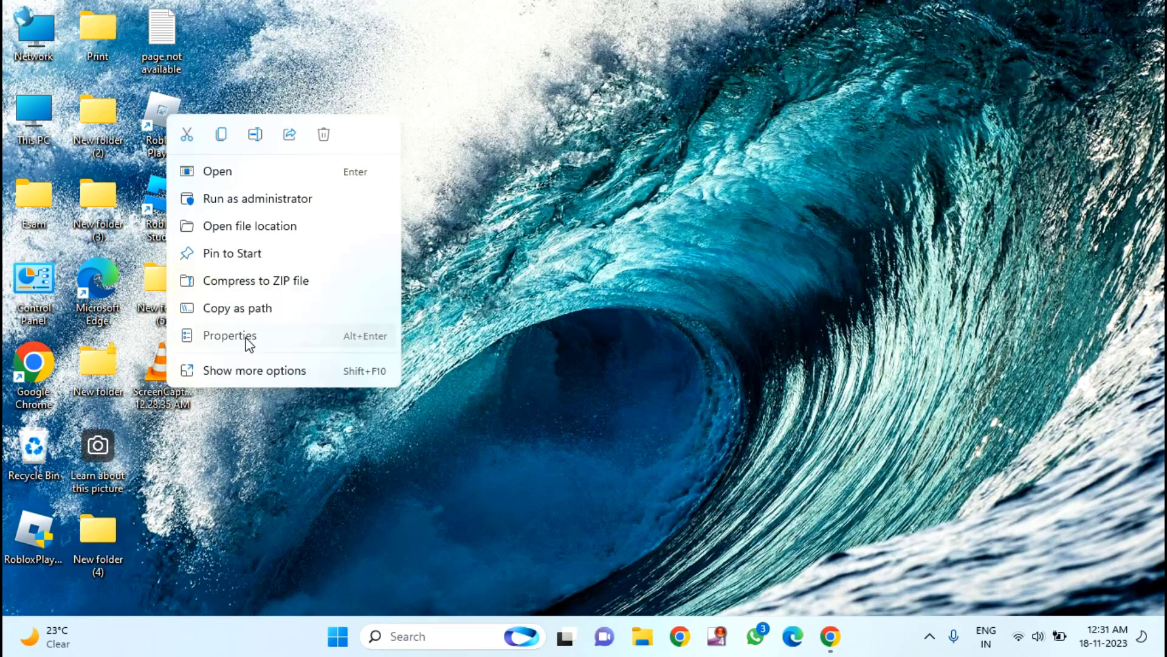
pyautogui.click(245, 338)
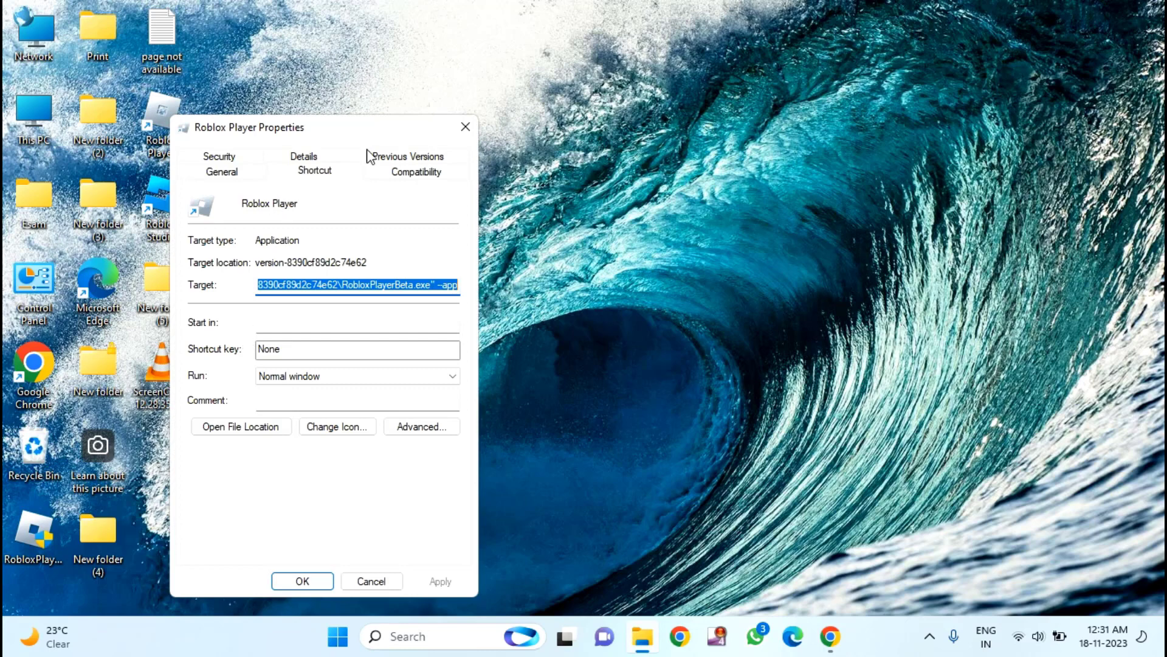
pyautogui.click(432, 176)
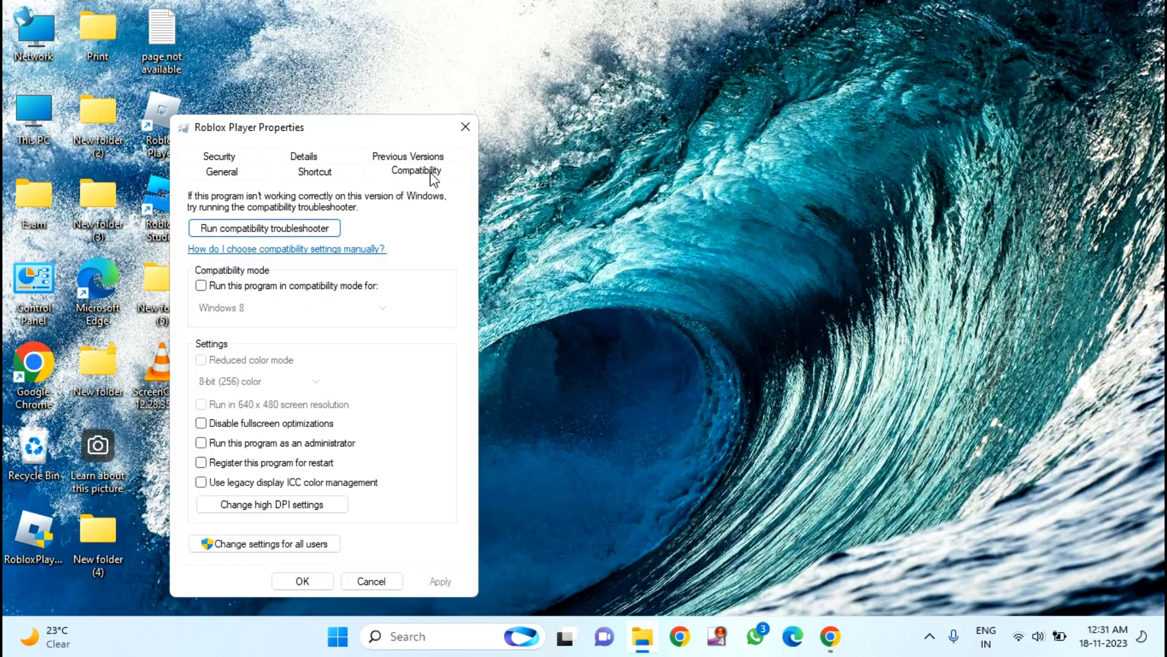
pyautogui.click(202, 287)
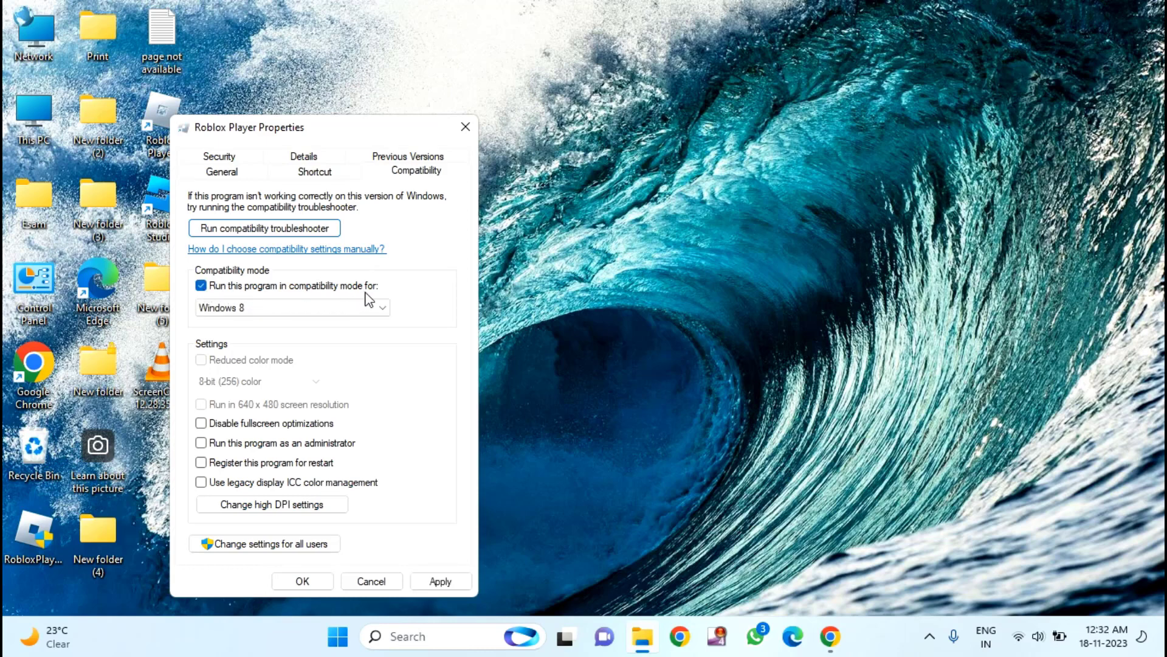
pyautogui.click(369, 311)
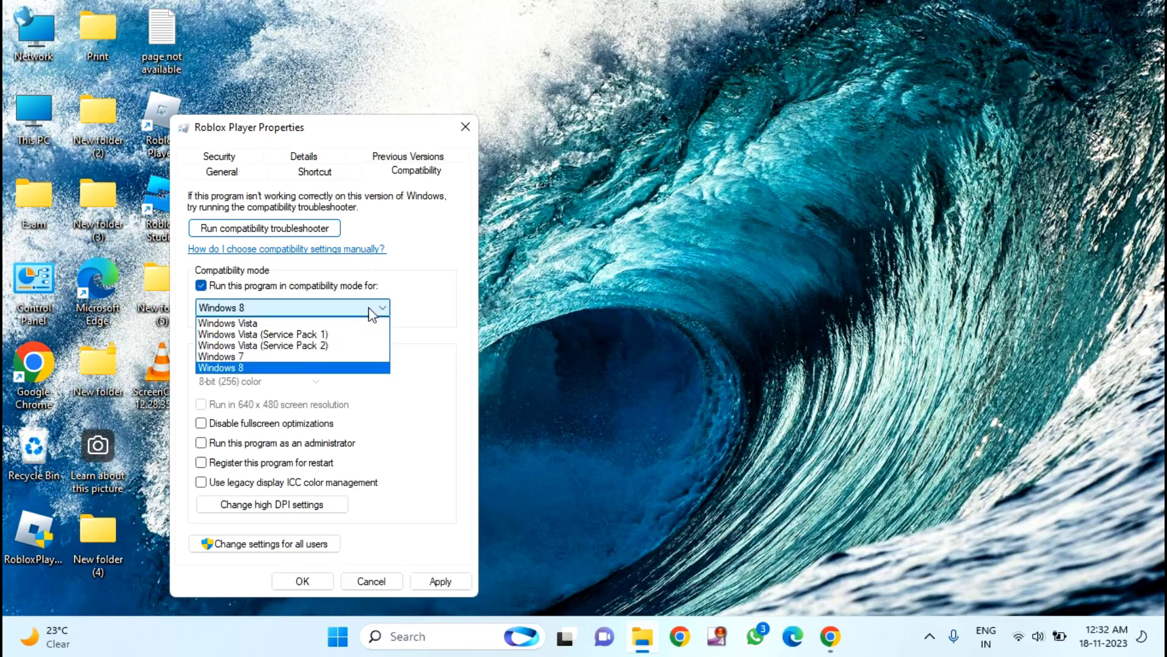
pyautogui.click(241, 370)
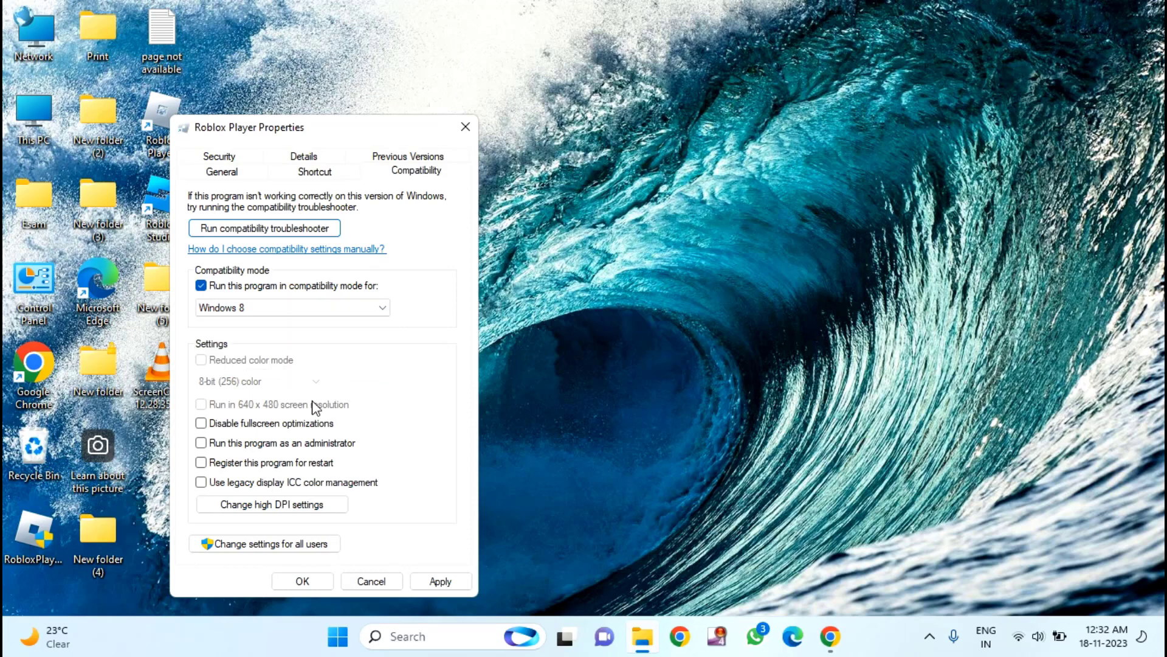
pyautogui.click(201, 424)
pyautogui.click(434, 583)
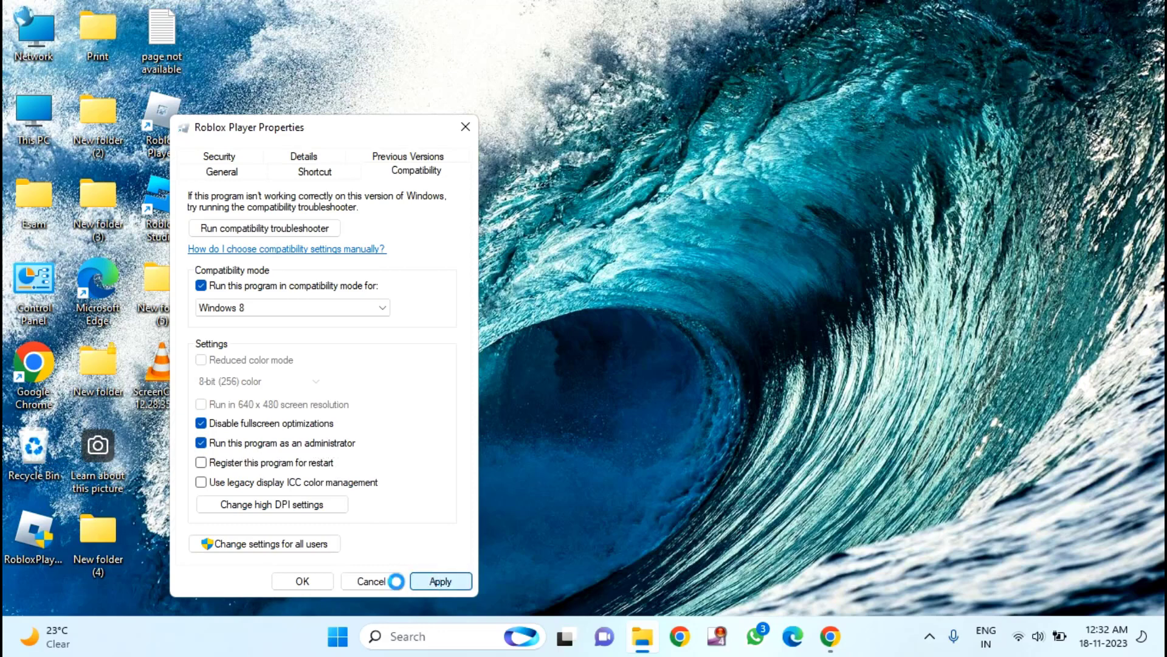
pyautogui.click(326, 583)
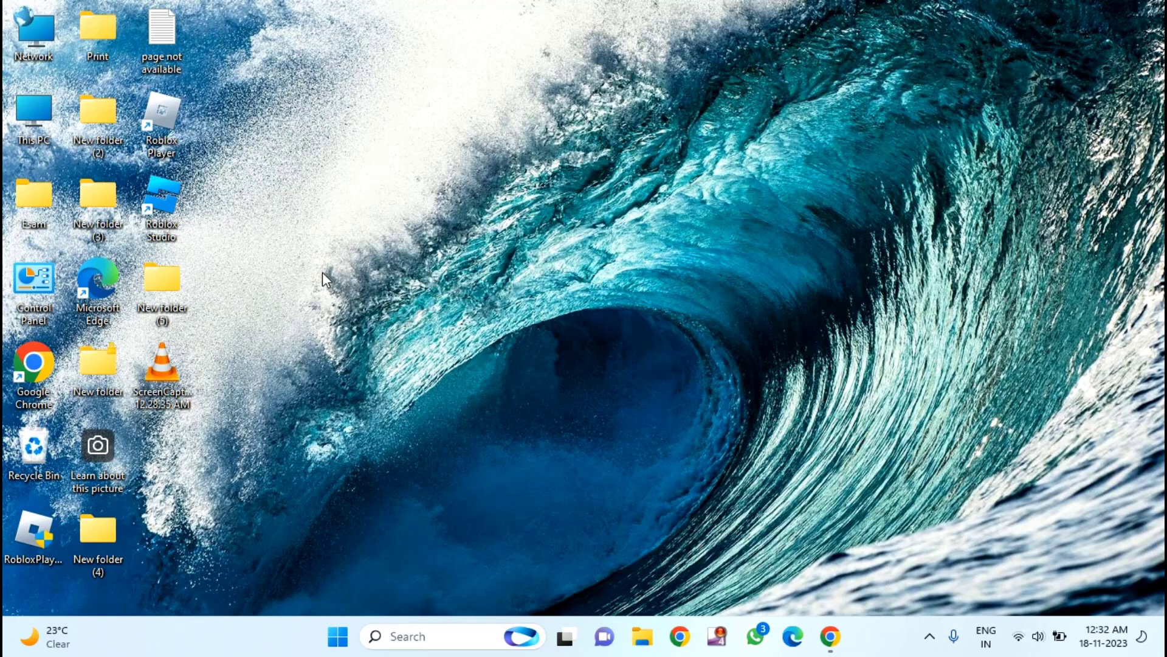
# Step: Open the Roblox Player shortcut's file location, the version-8390cf89d2c74e62 folder
pyautogui.rightClick(168, 121)
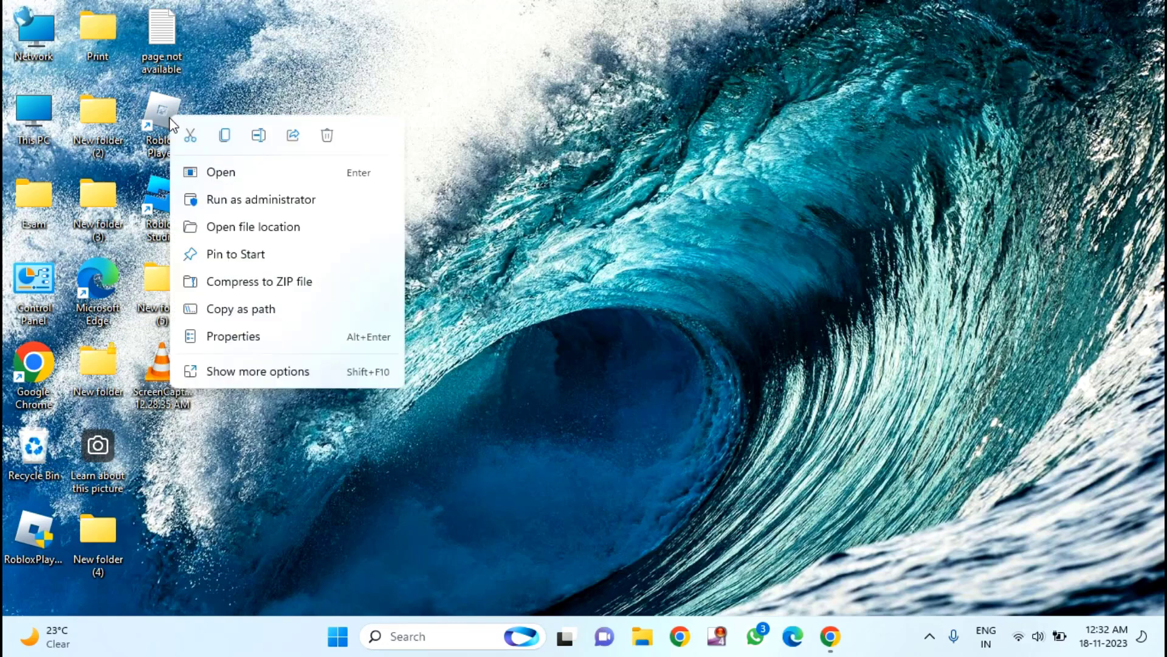
pyautogui.click(243, 226)
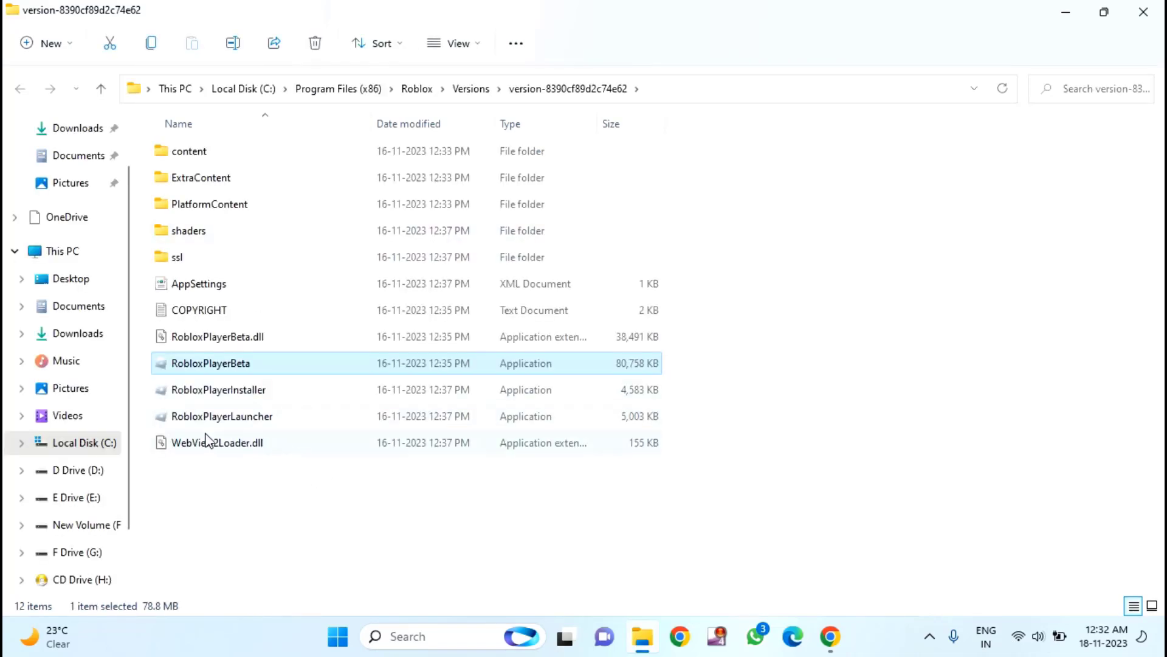
# Step: Launch RobloxPlayerLauncher, approve the User Account Control prompt, and close File Explorer
pyautogui.doubleClick(250, 419)
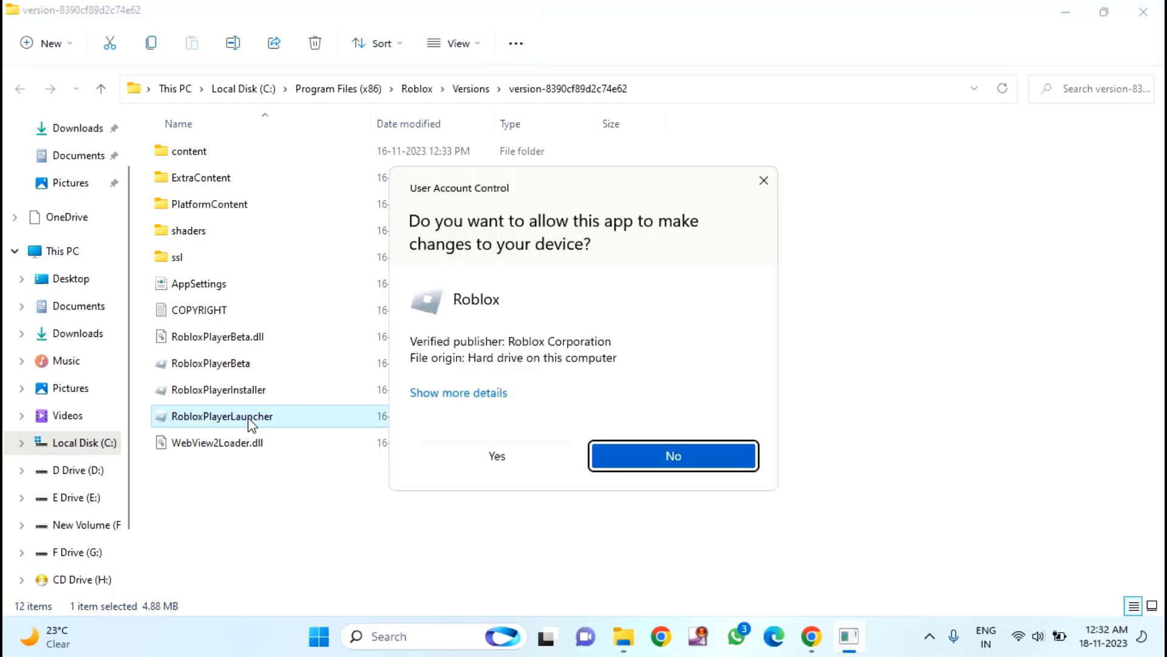
pyautogui.click(453, 466)
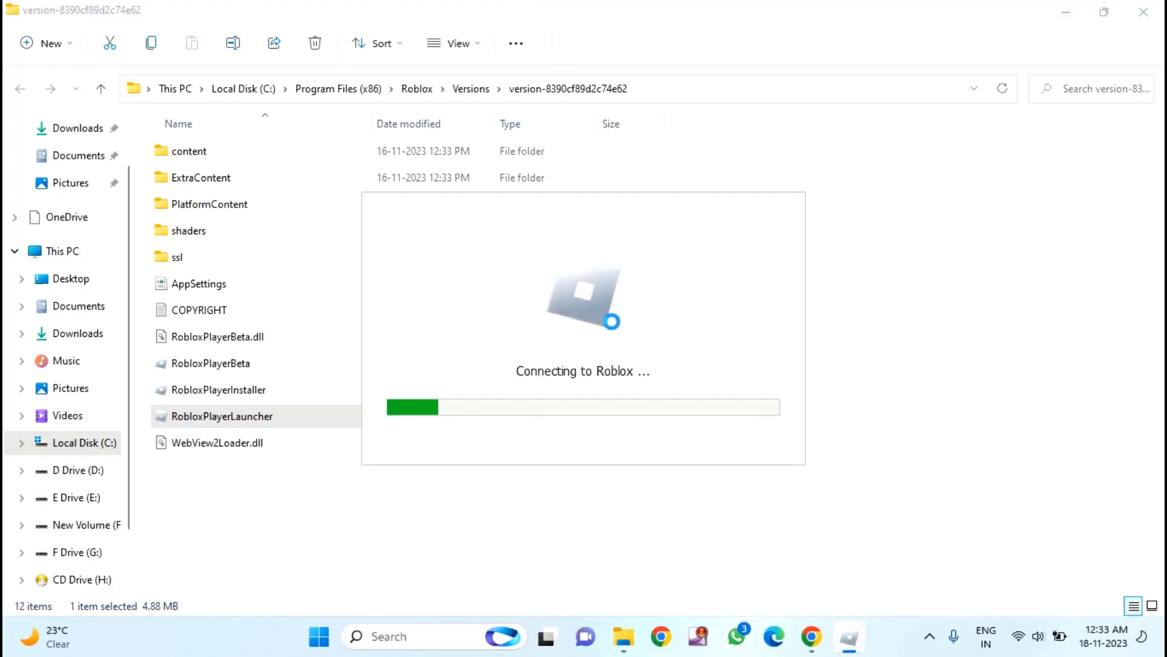
pyautogui.click(1142, 11)
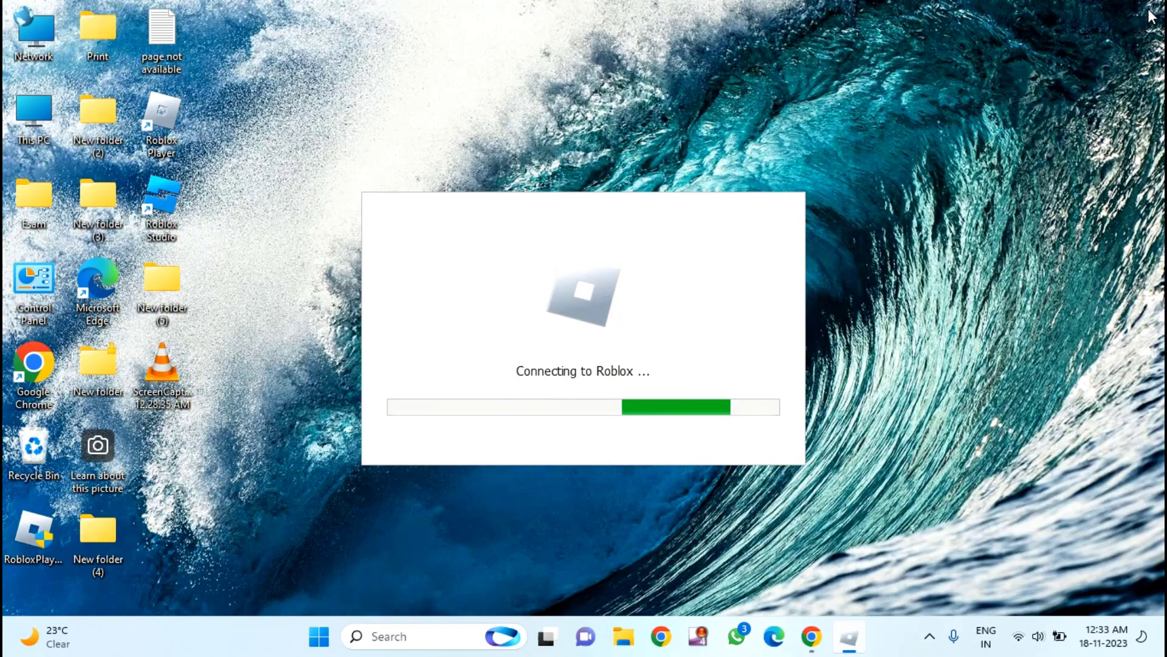